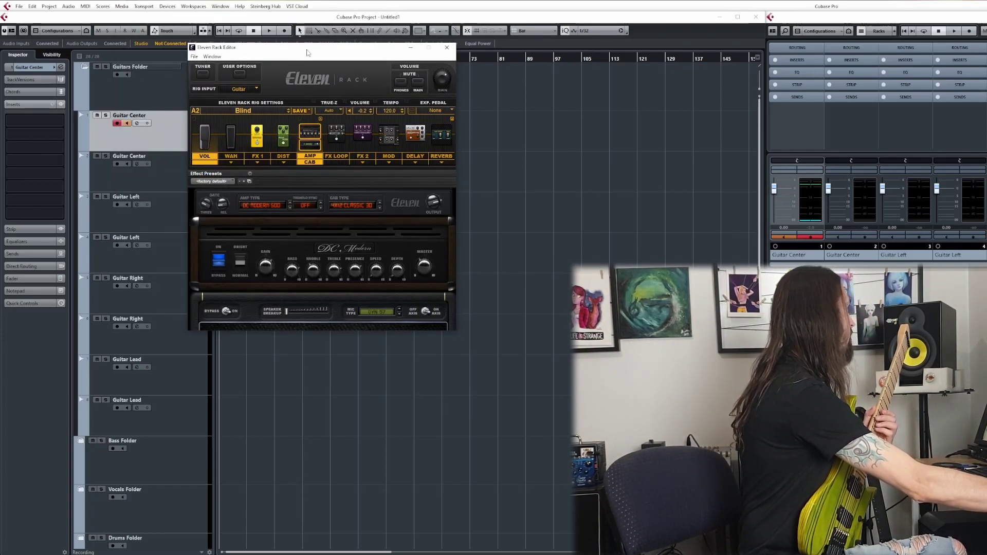
Step: Reposition the Eleven Rack Editor window over the project and view its built-in guitar tuner
drag(308, 53, 299, 52)
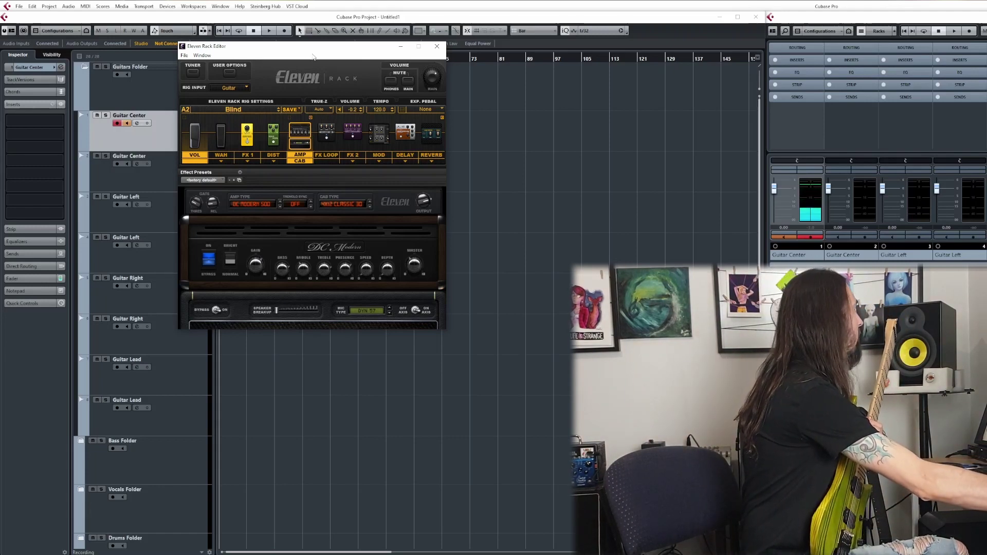
drag(310, 47, 299, 47)
click(182, 73)
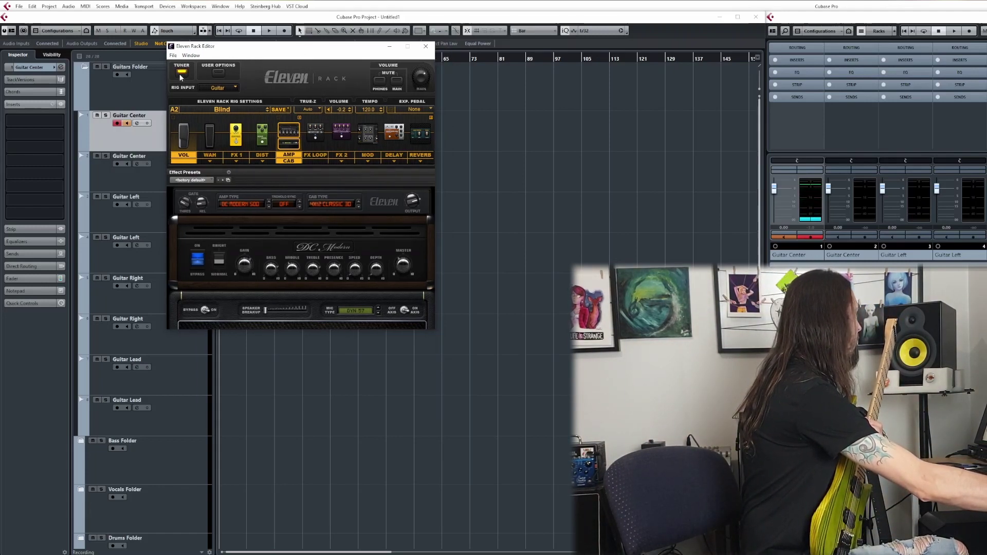
click(182, 72)
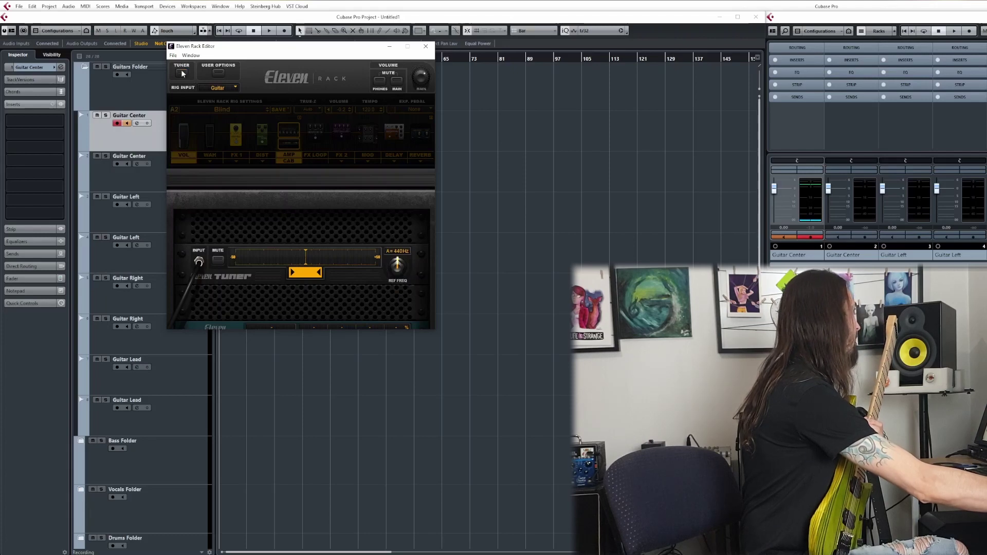
Step: Review the editor's user options, including the choices for the digital output, without changing any of them
click(219, 73)
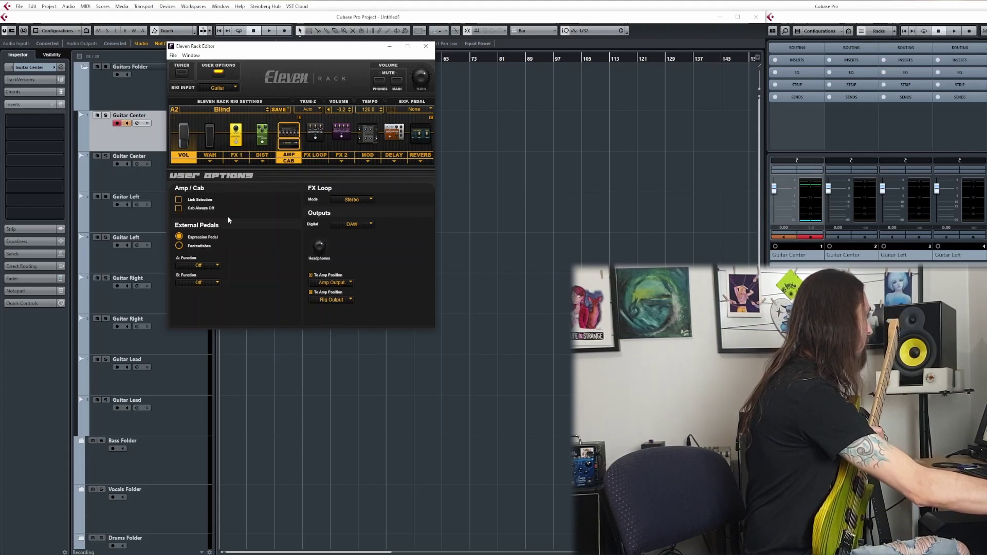
click(368, 225)
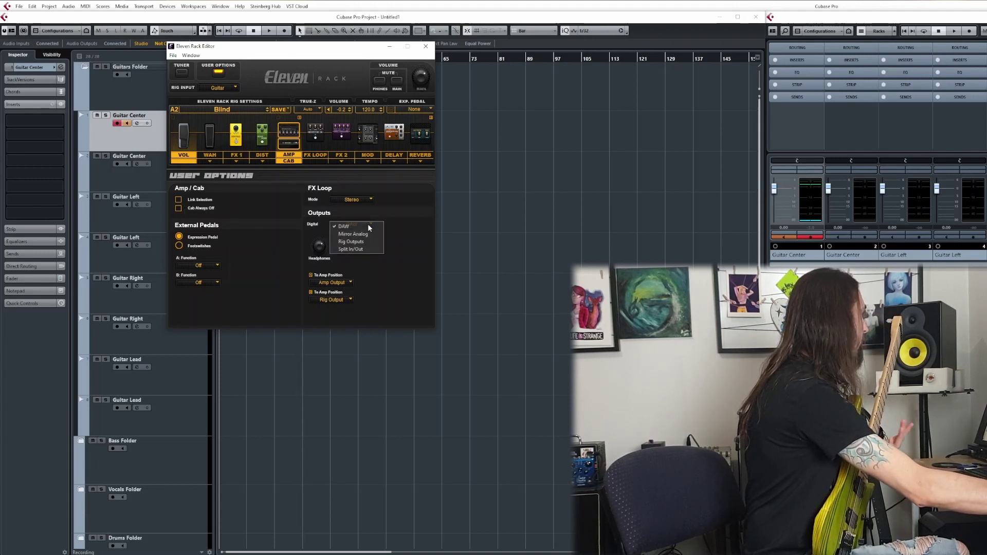
click(398, 222)
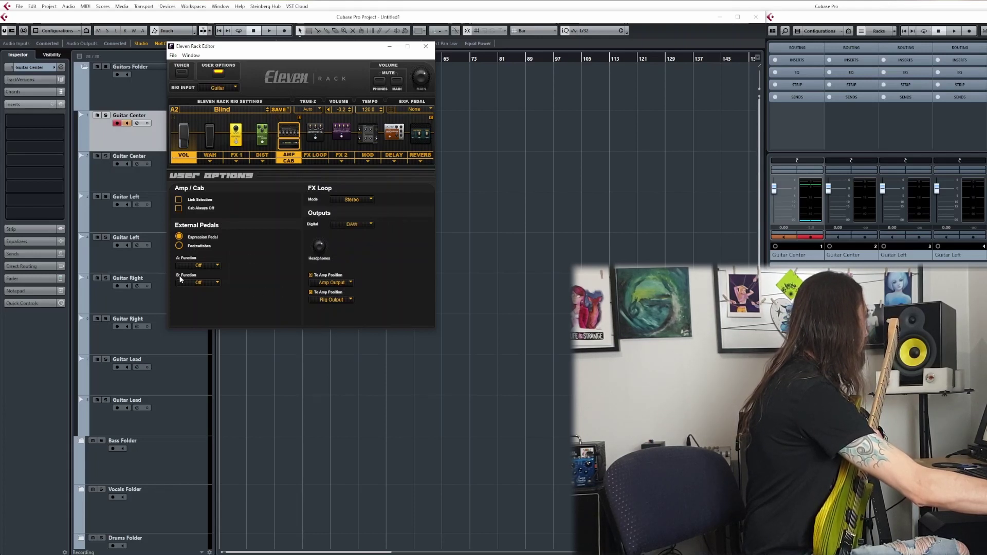
click(218, 73)
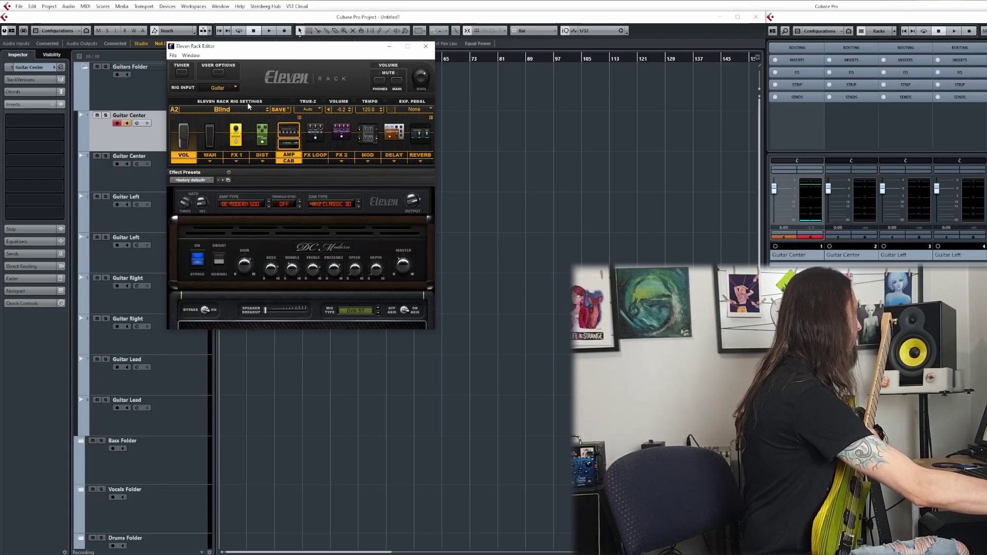
Step: Browse the full list of stored rigs beside the editor and close it without choosing another rig
click(176, 110)
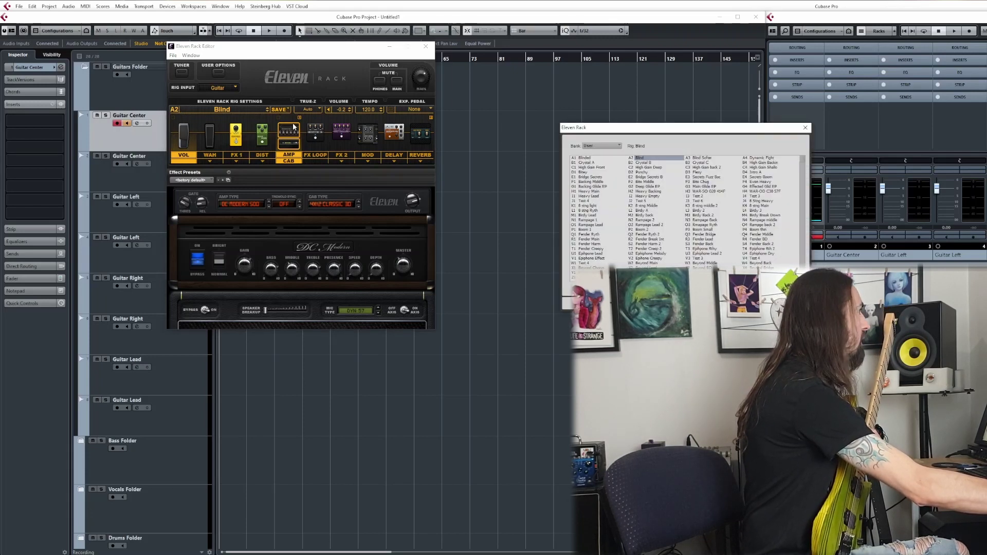
drag(663, 132, 548, 56)
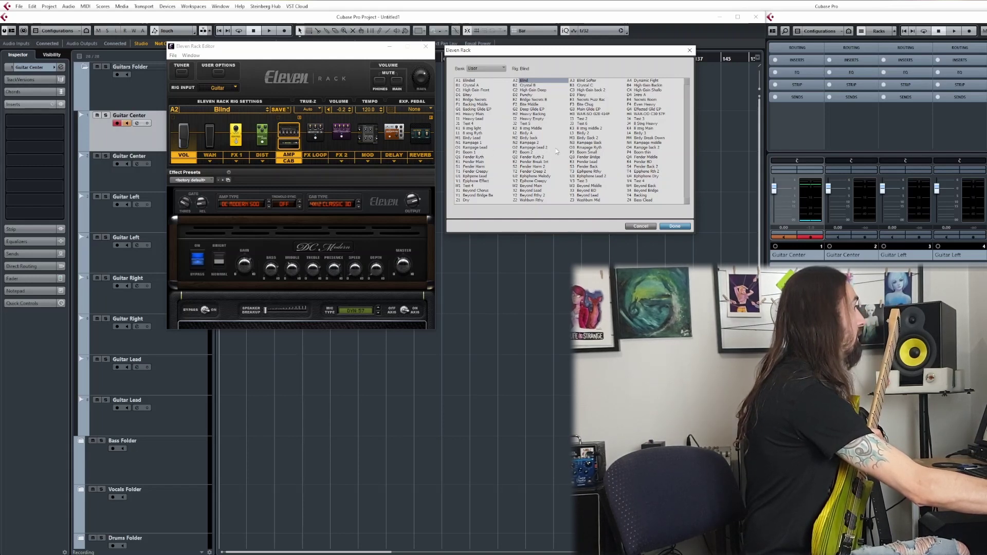
click(629, 227)
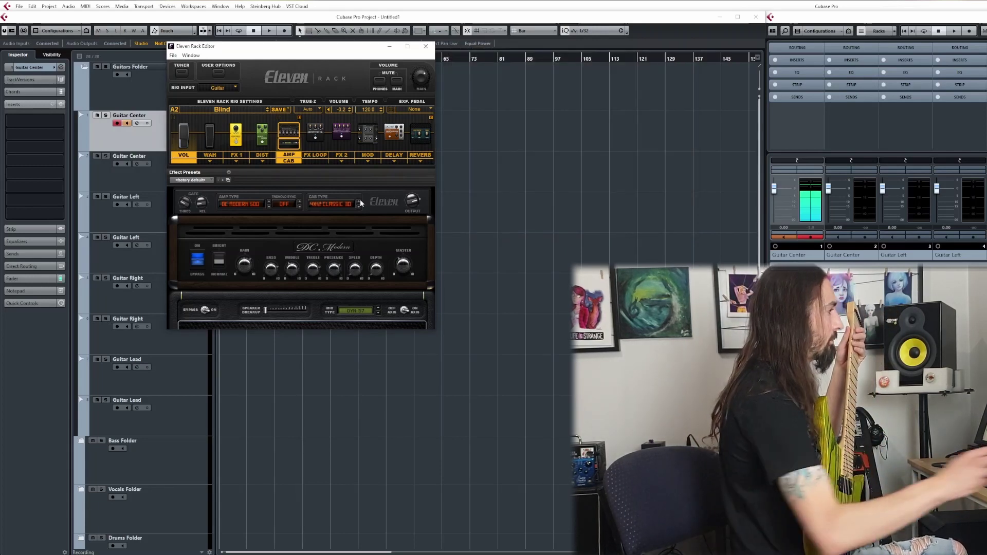
Step: Audition the rigs Blinded, Blind, Crystal A, Crystal B, Crystal C and High Gain Backin by stepping through the bank
click(267, 109)
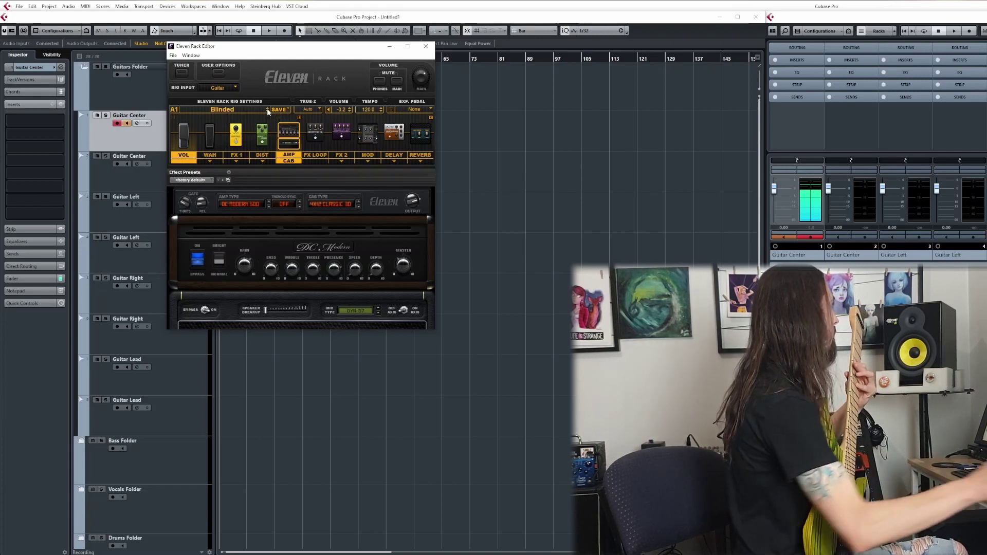
click(268, 110)
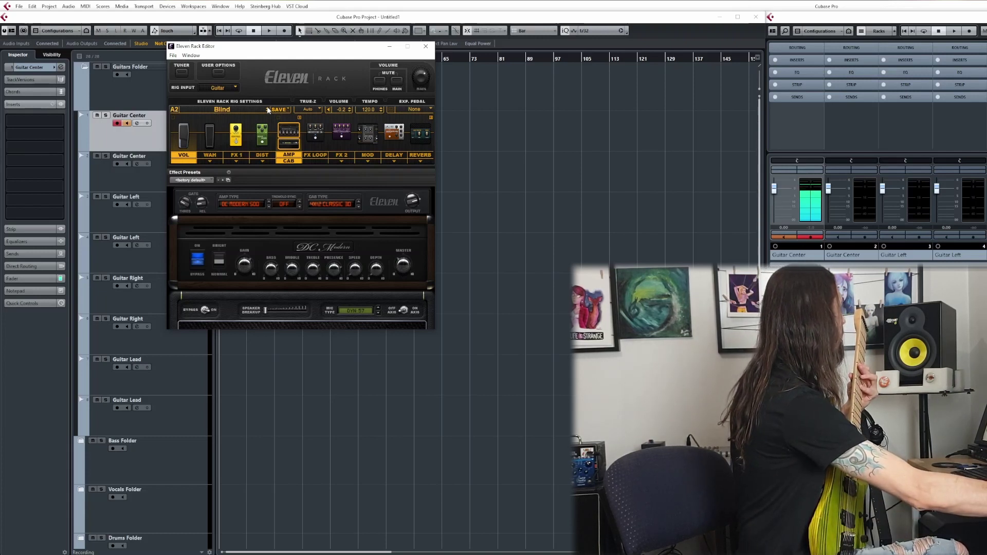
click(267, 110)
click(267, 109)
click(268, 110)
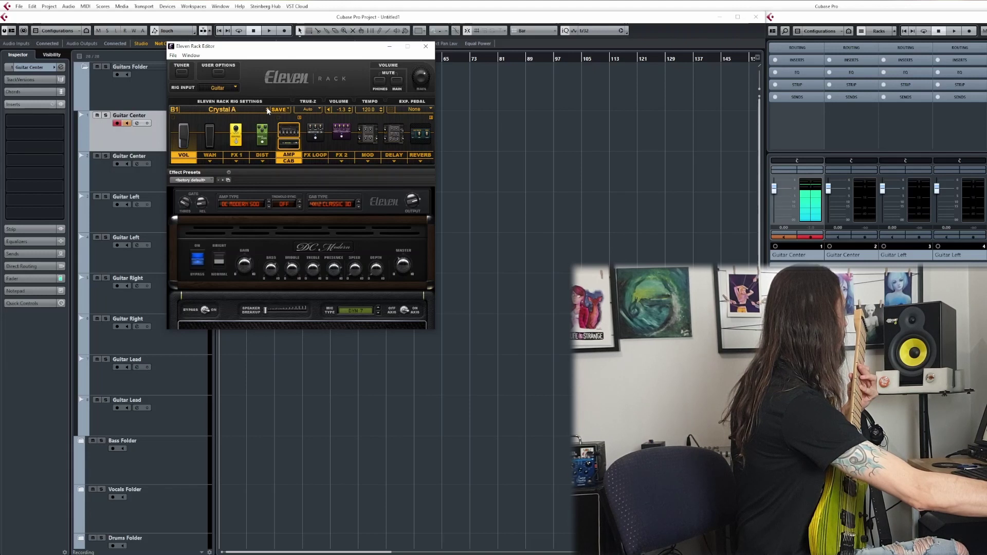
click(268, 110)
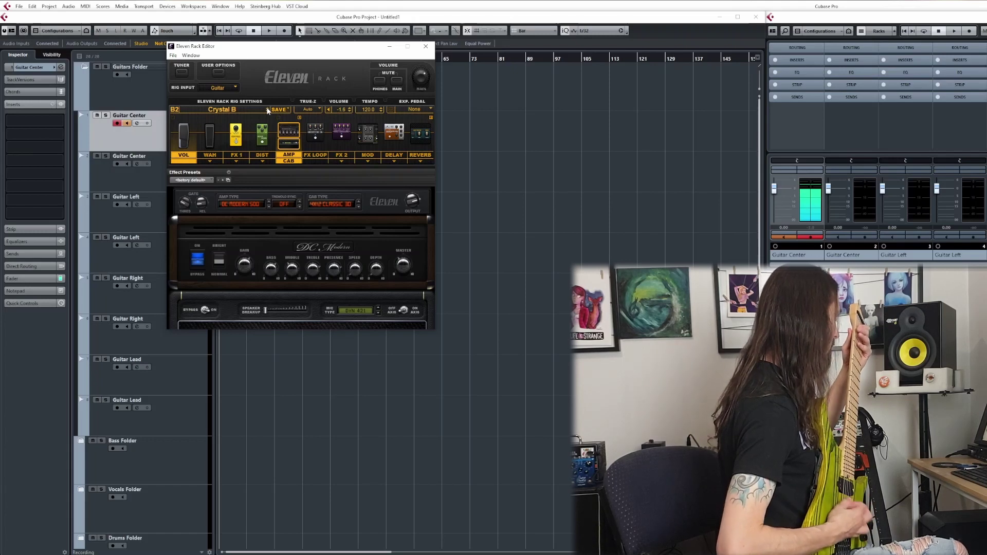
click(267, 110)
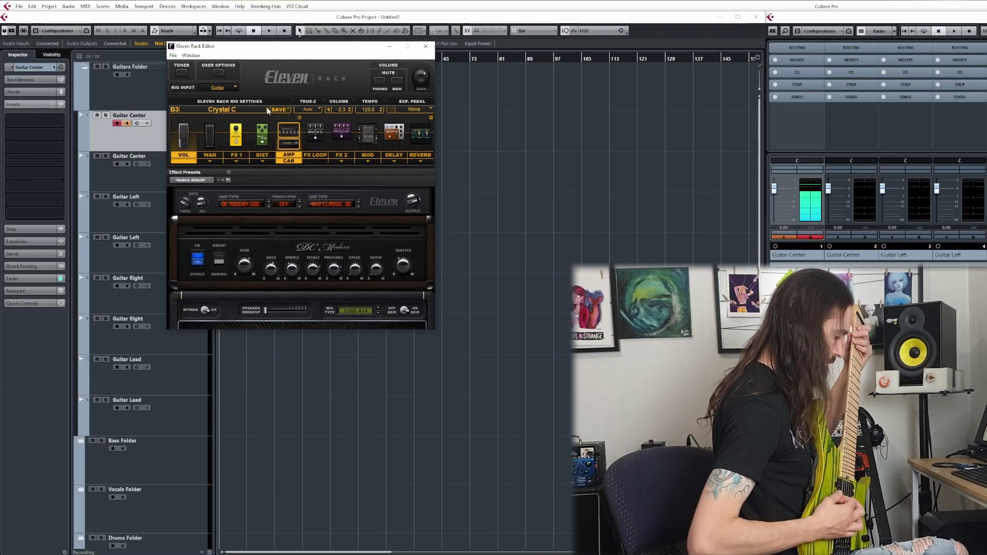
click(268, 110)
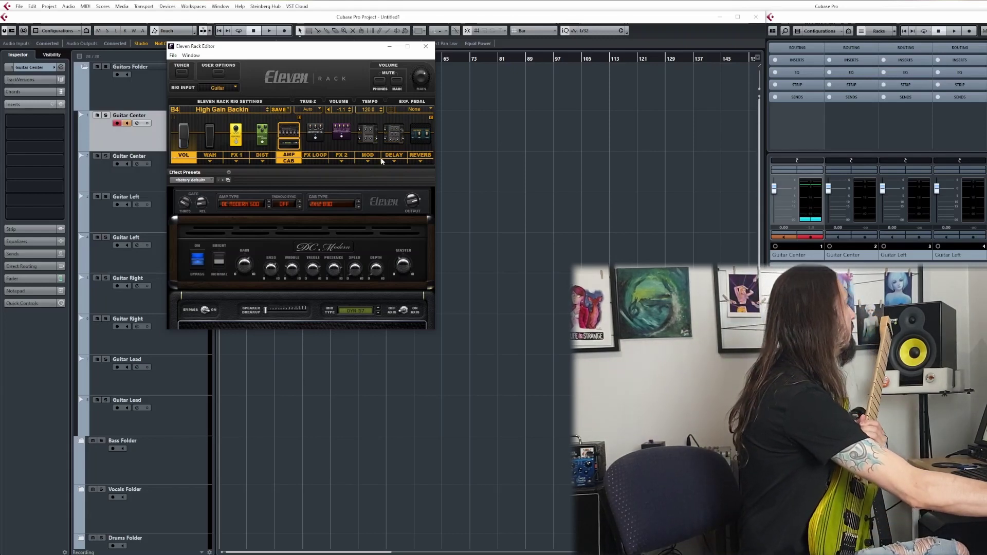
Step: Advance through the stored rigs past High Gain back 2 and Bitey to load rig D3, Flexy
click(267, 109)
click(267, 110)
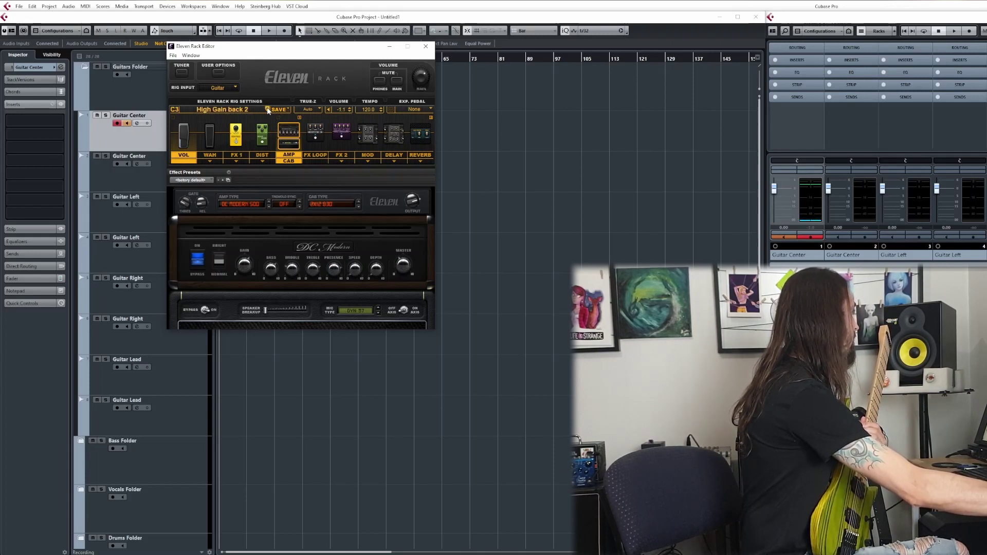
click(267, 109)
click(267, 109)
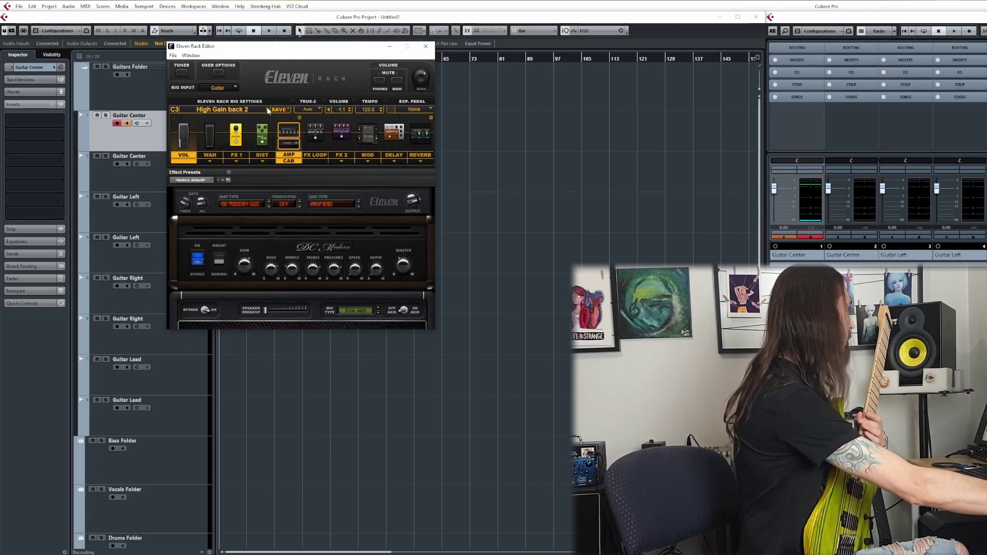
click(268, 109)
click(268, 110)
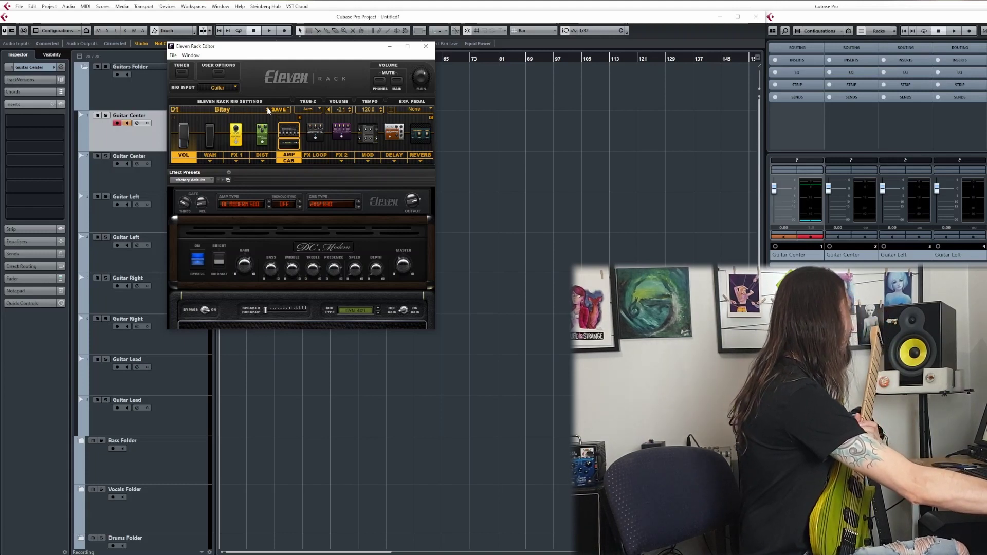
click(267, 110)
click(267, 110)
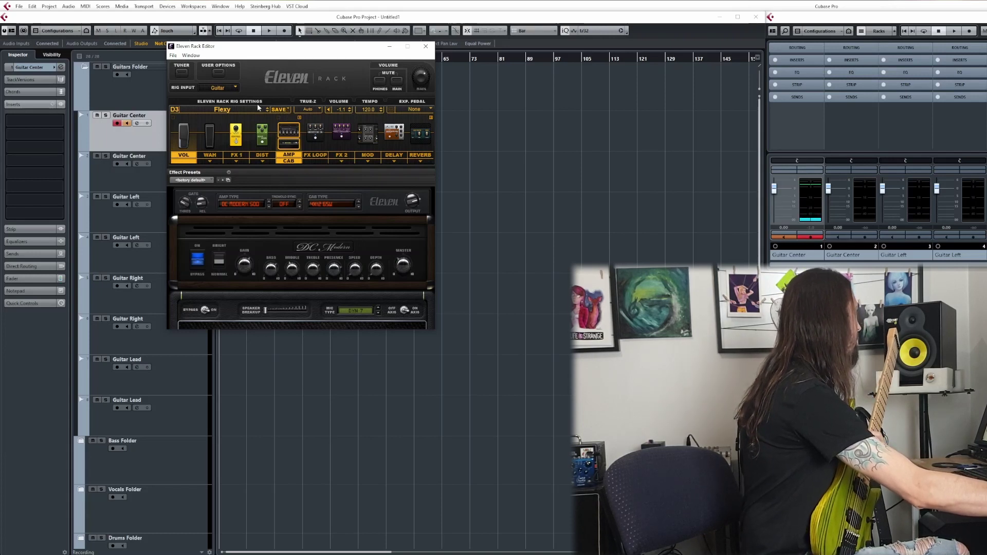
Step: Examine the controls of the volume pedal, the Black Wah and the Orange Phaser in the Flexy rig's signal chain
click(184, 136)
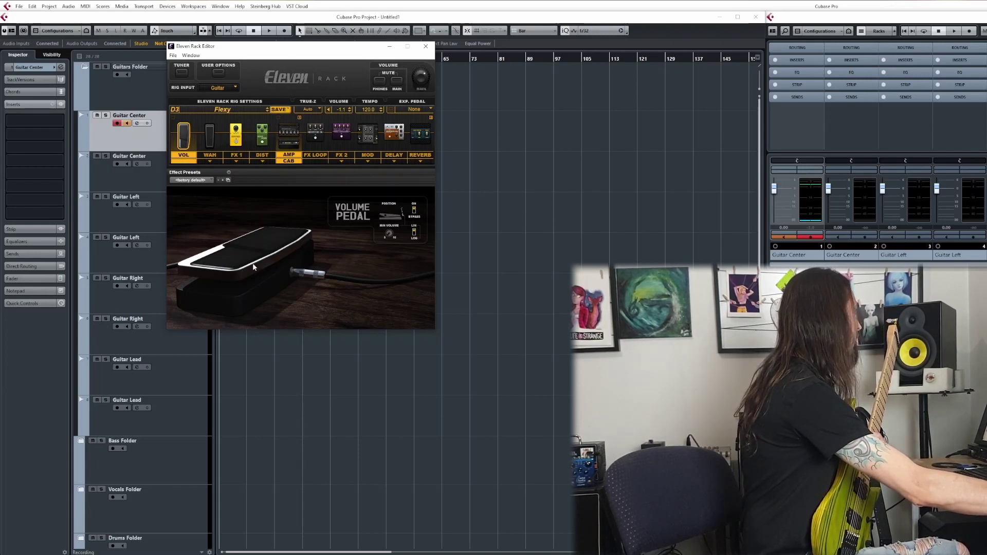
click(210, 136)
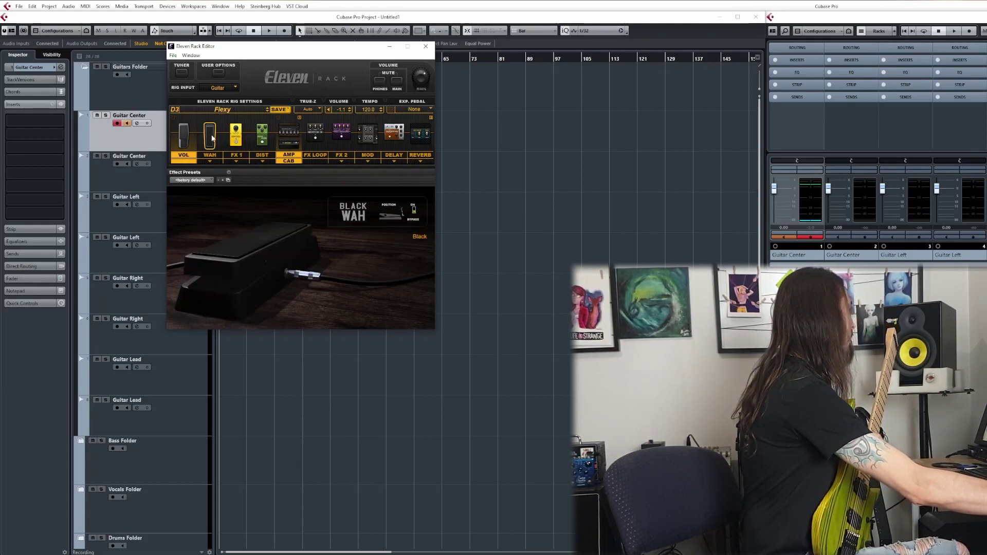
click(229, 137)
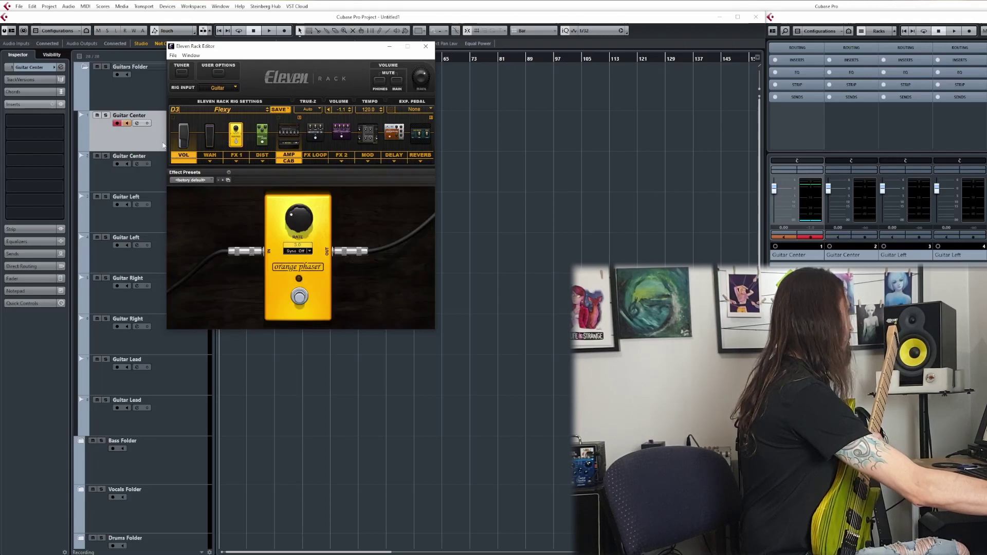
click(191, 142)
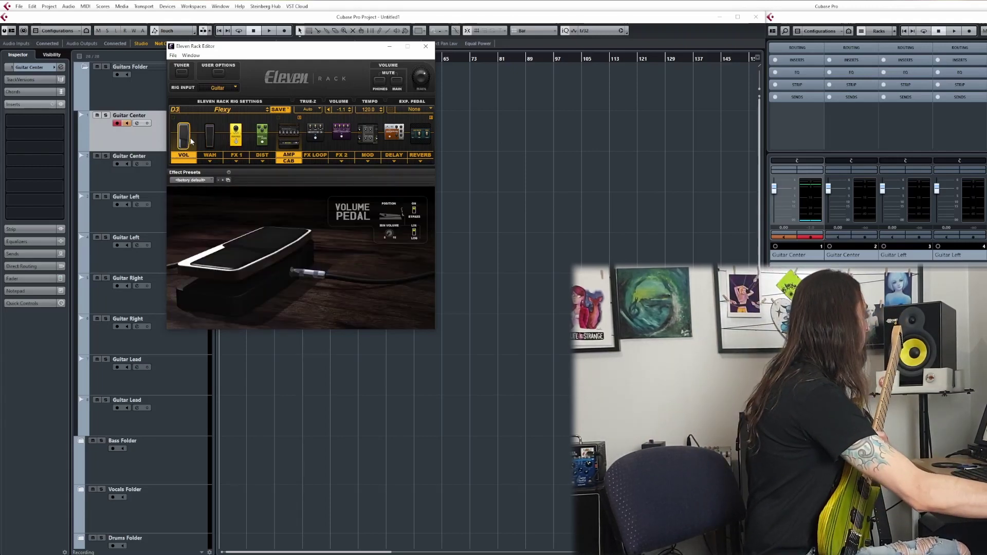
click(211, 140)
click(235, 136)
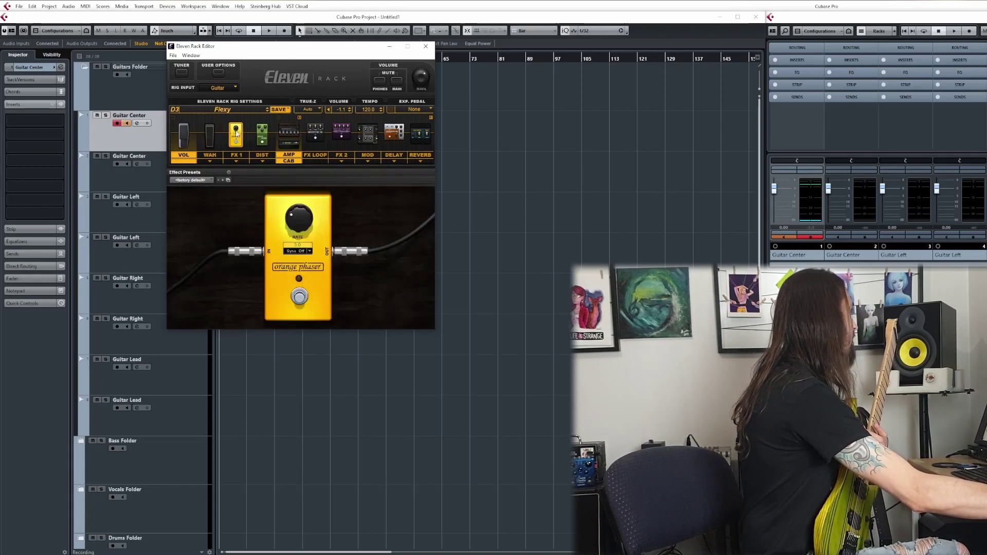
Step: Replace the FX 1 effect with an enabled Graphic EQ, boosting the 800 Hz and 2 kHz bands and cutting the lowest band to about -12
click(236, 161)
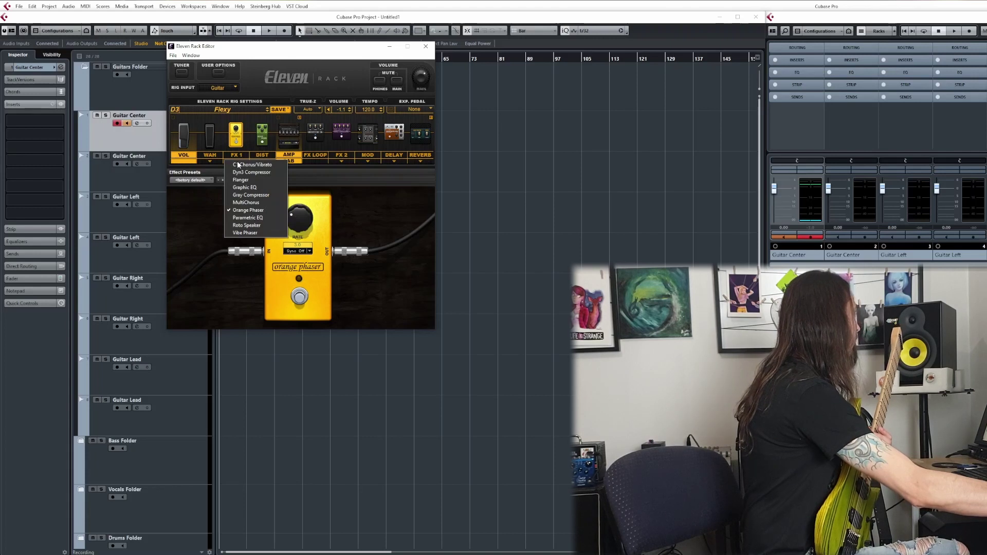
click(277, 187)
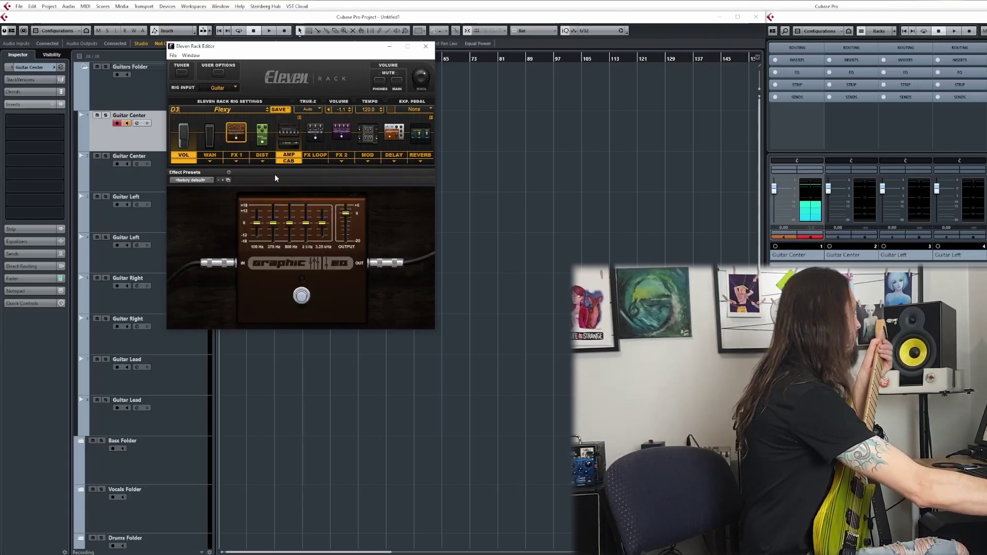
drag(305, 222, 322, 219)
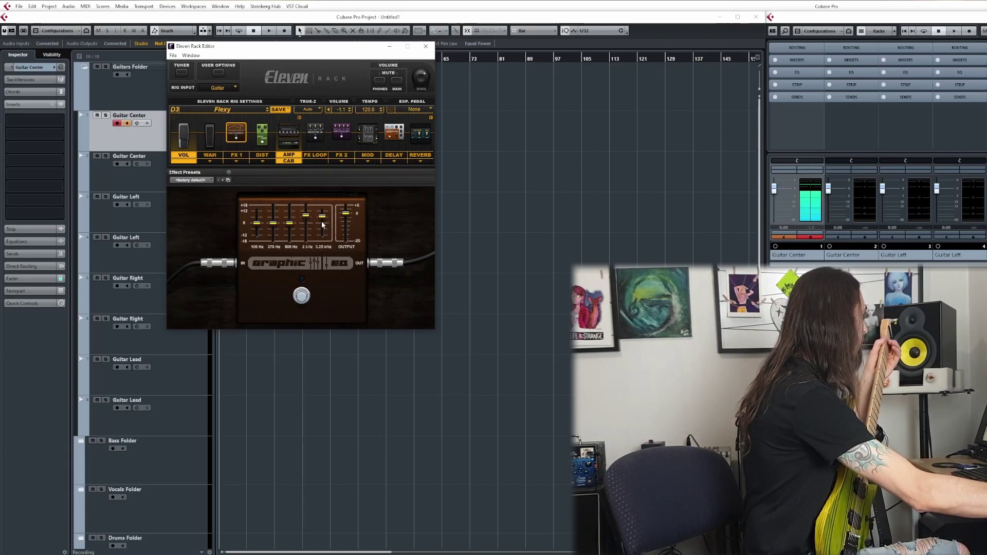
click(302, 295)
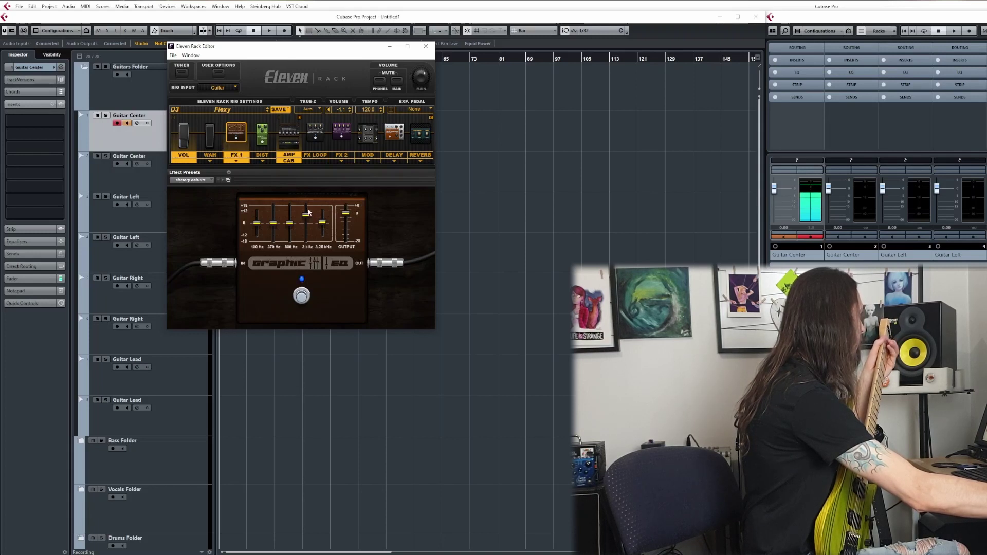
drag(305, 215, 257, 230)
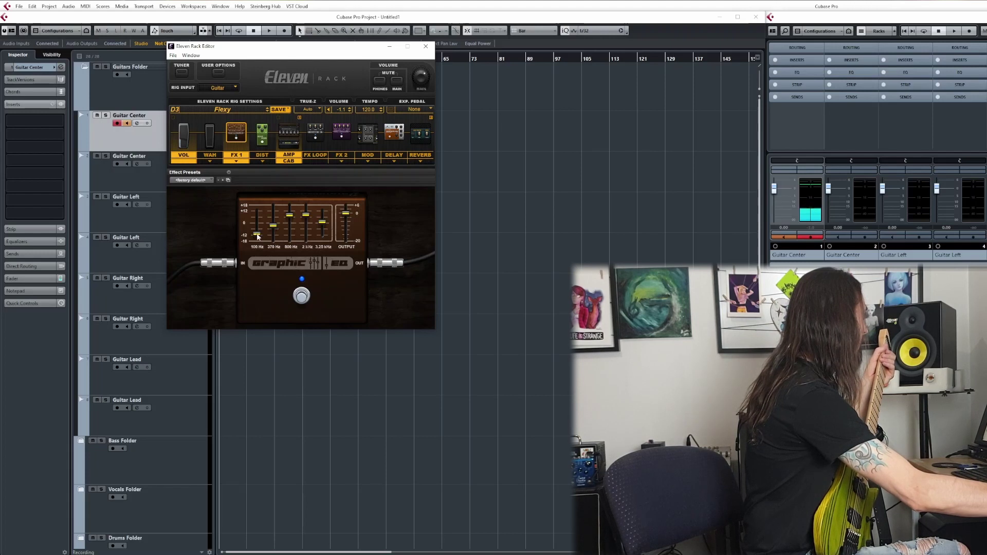
Step: Move the Green JRC Overdrive ahead of FX 1 and enable it with minimum overdrive, raised tone and maximum level
click(262, 134)
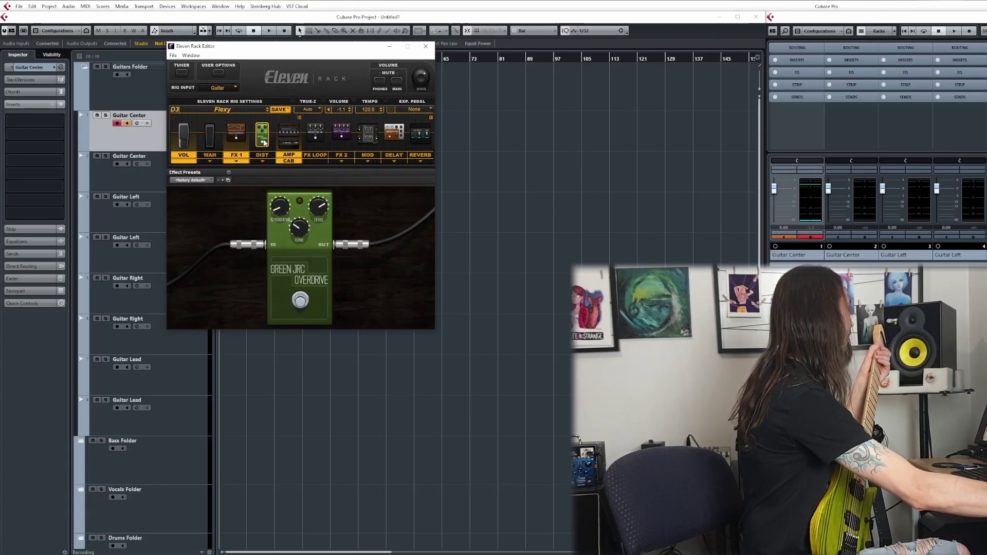
drag(263, 140, 234, 134)
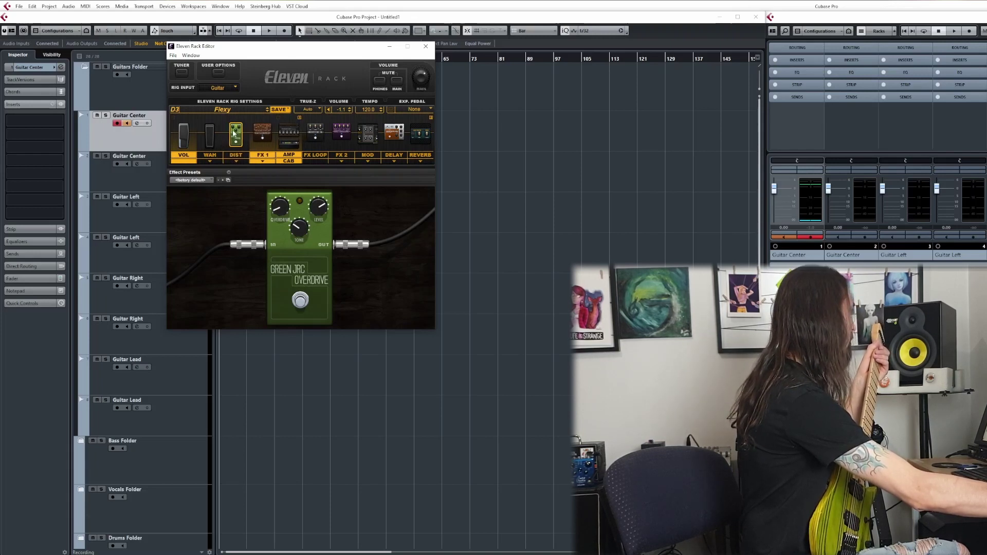
click(303, 300)
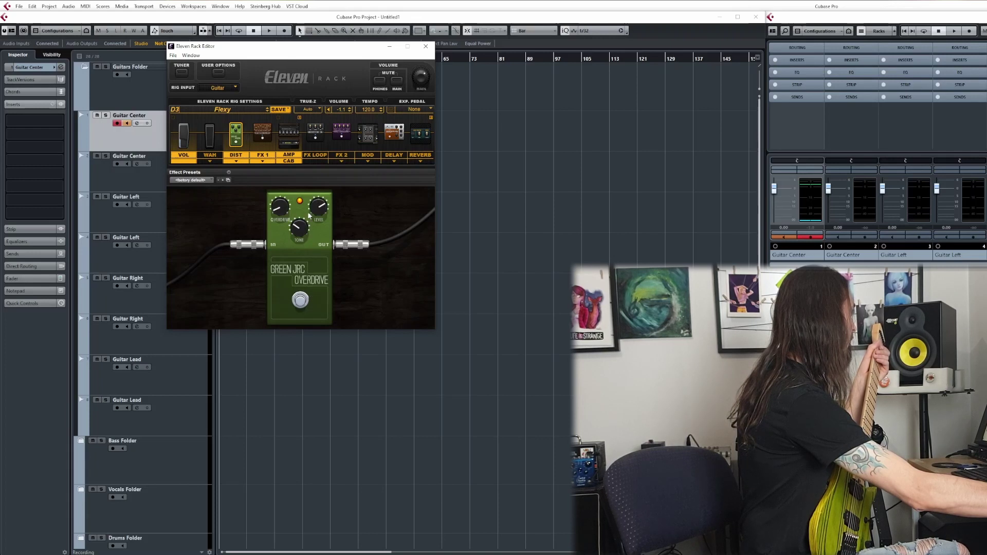
mouse_move(282, 202)
mouse_down()
mouse_move(280, 245)
mouse_move(281, 203)
mouse_up()
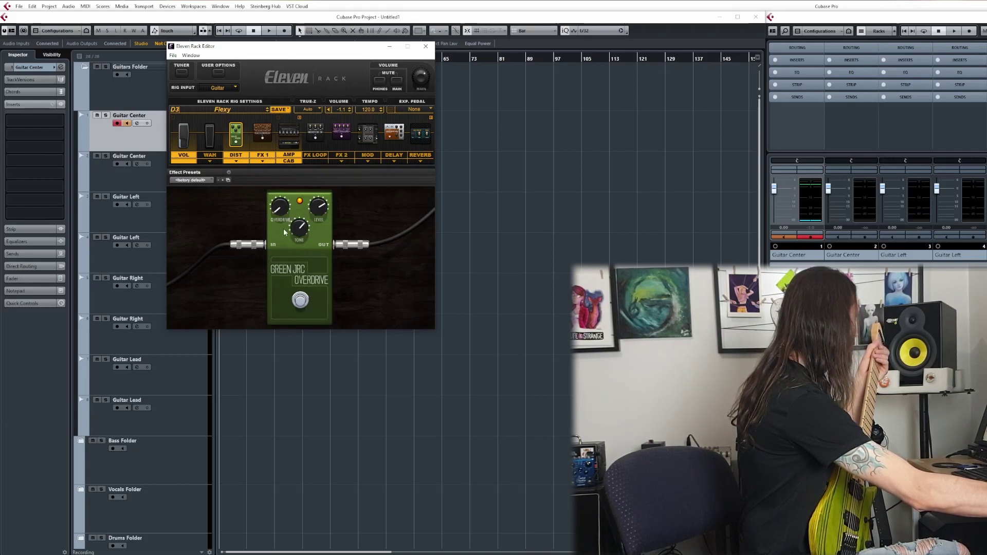
drag(314, 208, 310, 154)
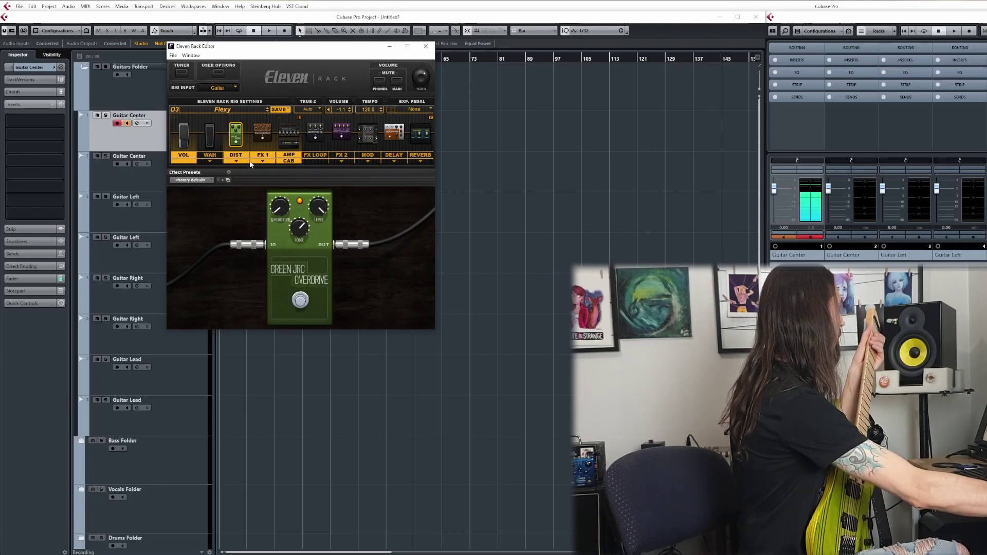
Step: Compare the sound with the Green JRC Overdrive bypassed and enabled, leaving the pedal on
click(300, 302)
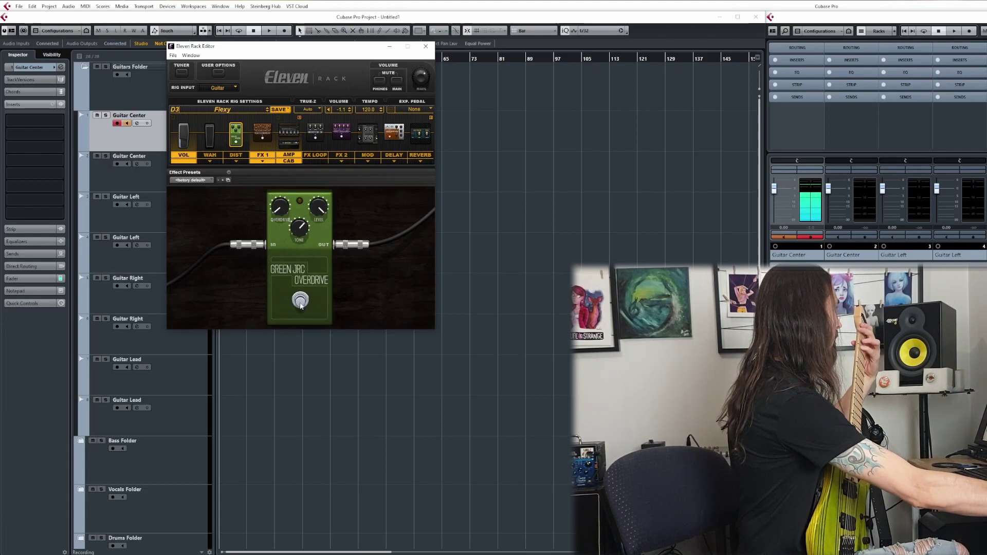
click(300, 302)
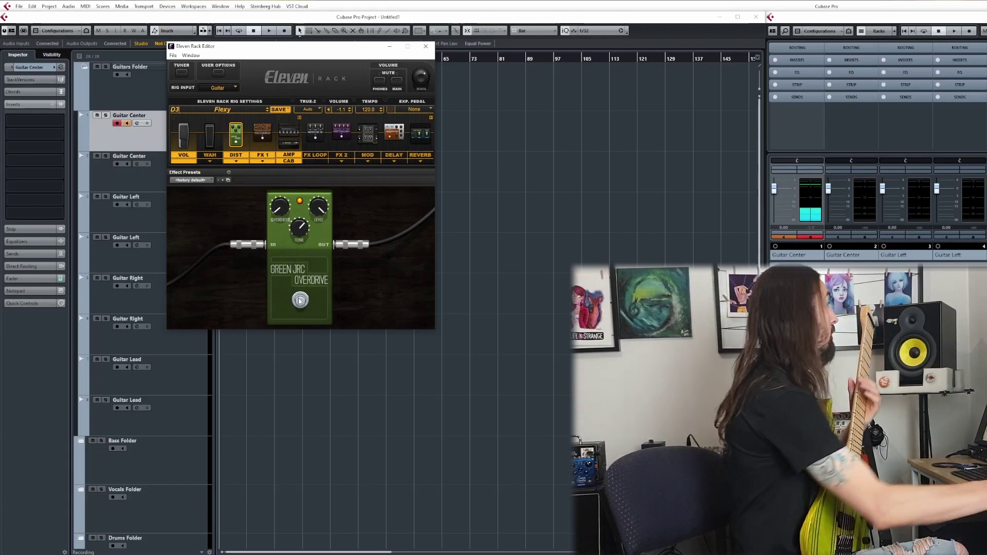
Step: Examine the amplifier's controls, the available amp types and the tremolo sync options of the DC Modern amp
click(290, 135)
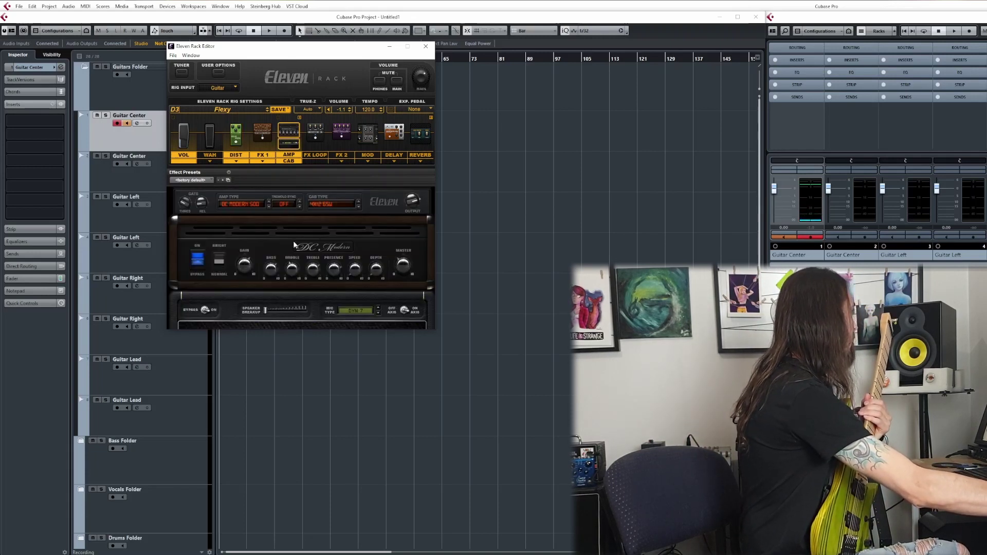
click(232, 206)
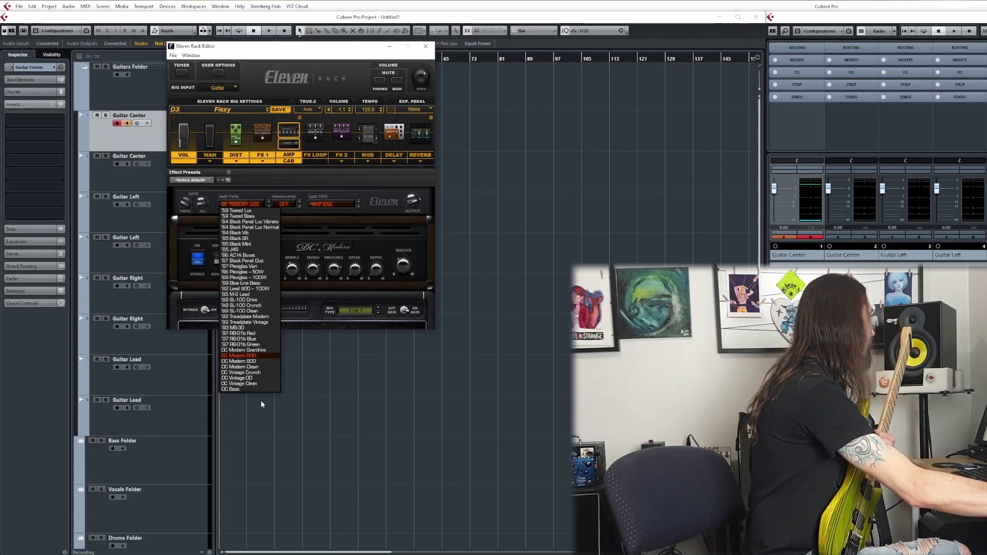
click(244, 204)
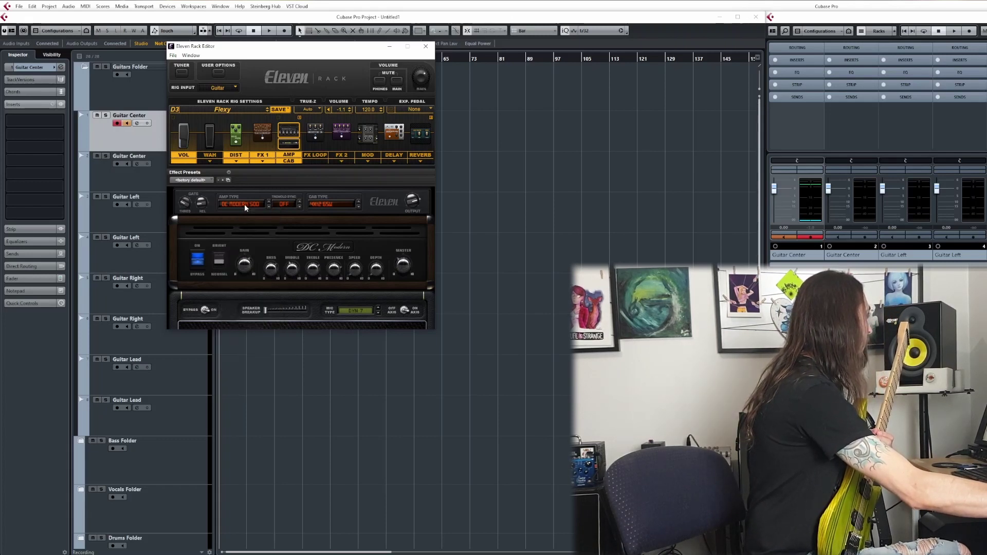
click(294, 205)
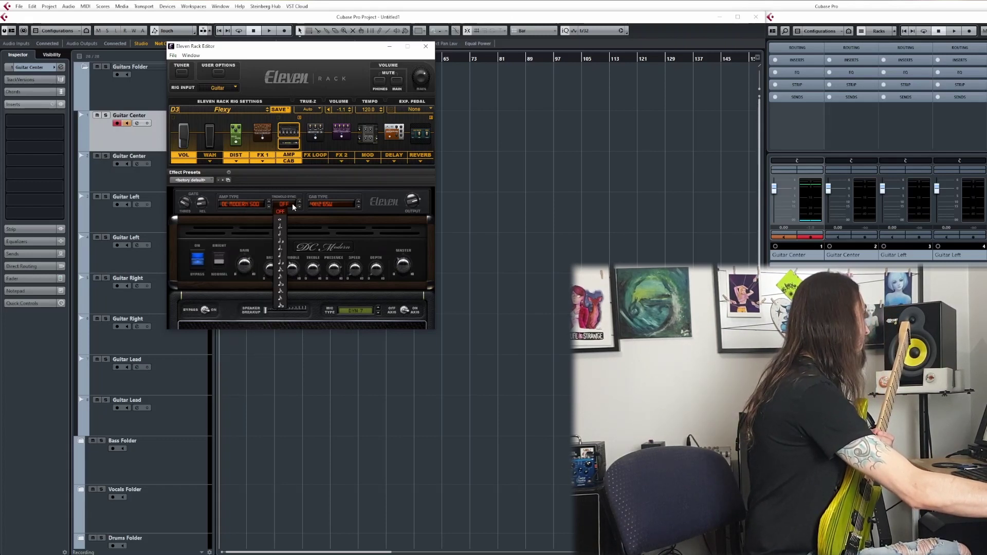
click(282, 202)
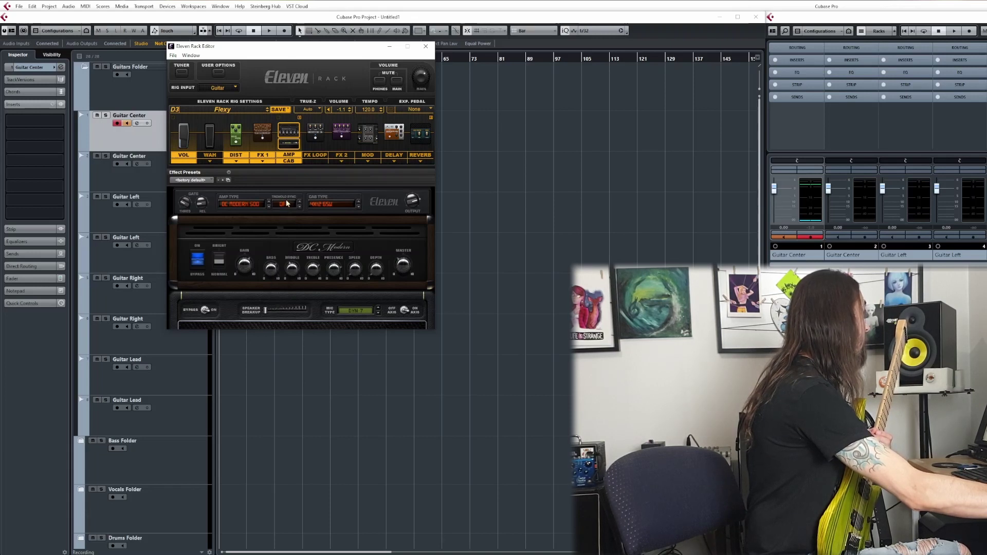
Step: Review the cabinet types and change the cabinet by way of 4x12 Classic 30 to 4x10 Black SR
click(321, 204)
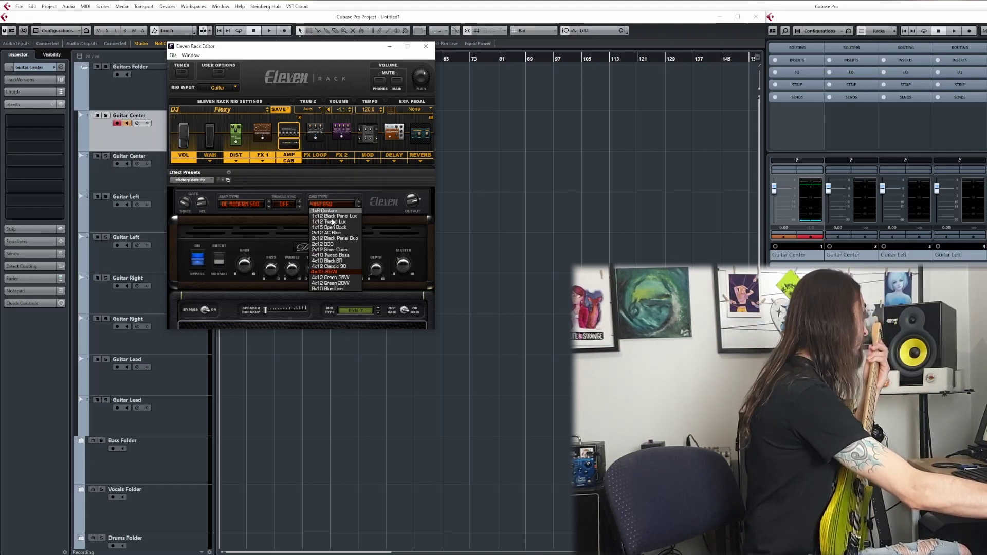
click(345, 202)
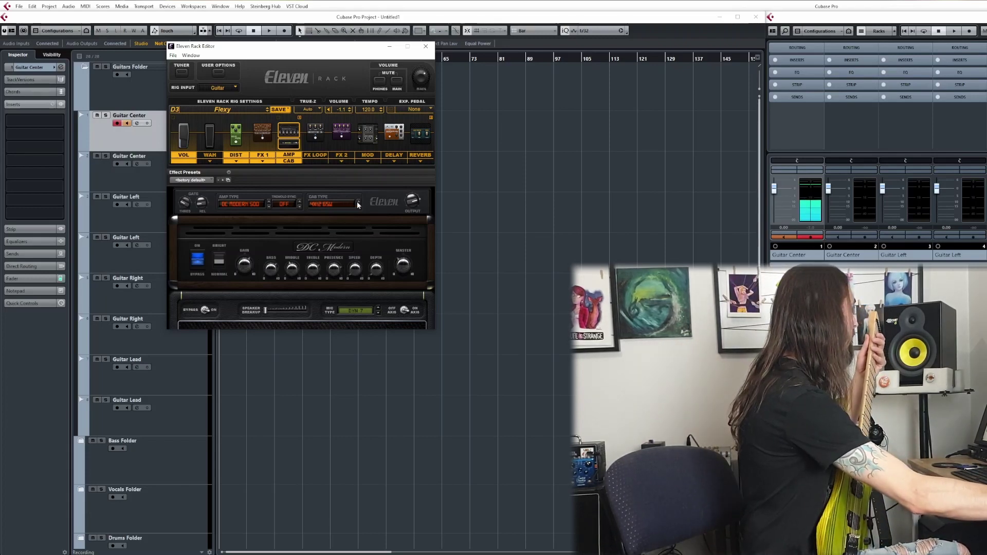
click(359, 205)
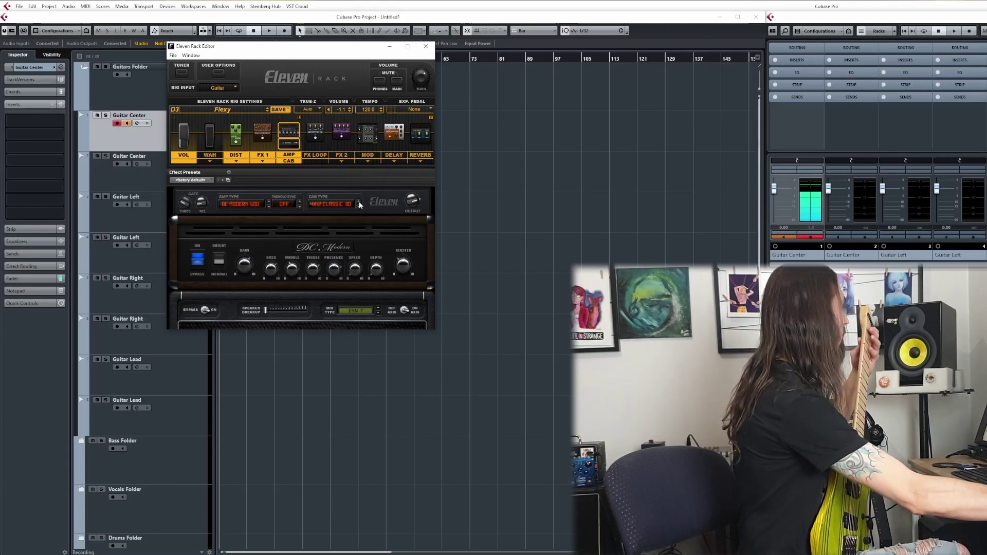
click(359, 204)
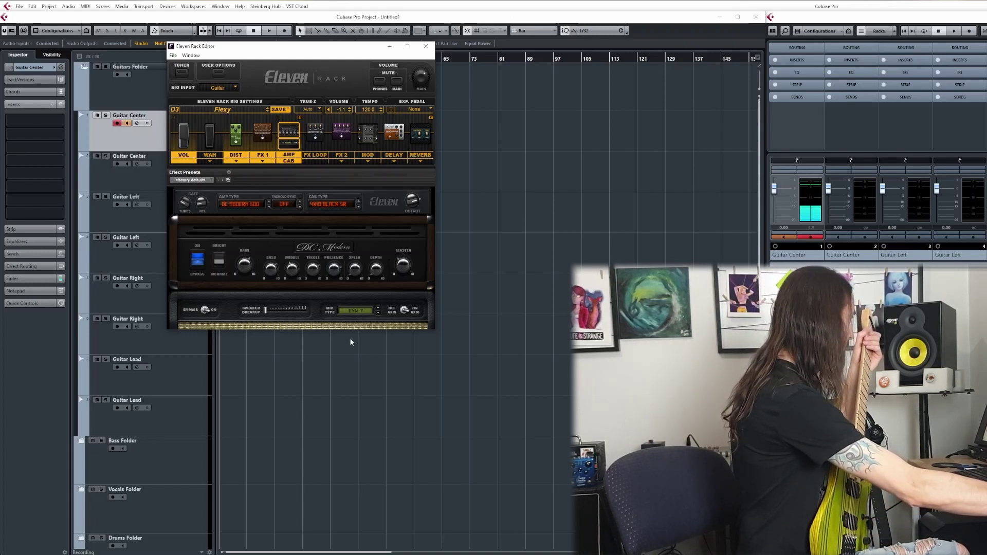
Step: Audition the Condenser 414 and Ribbon 121 cabinet microphones, and settle on Dynamic 57 as the mic type
click(368, 310)
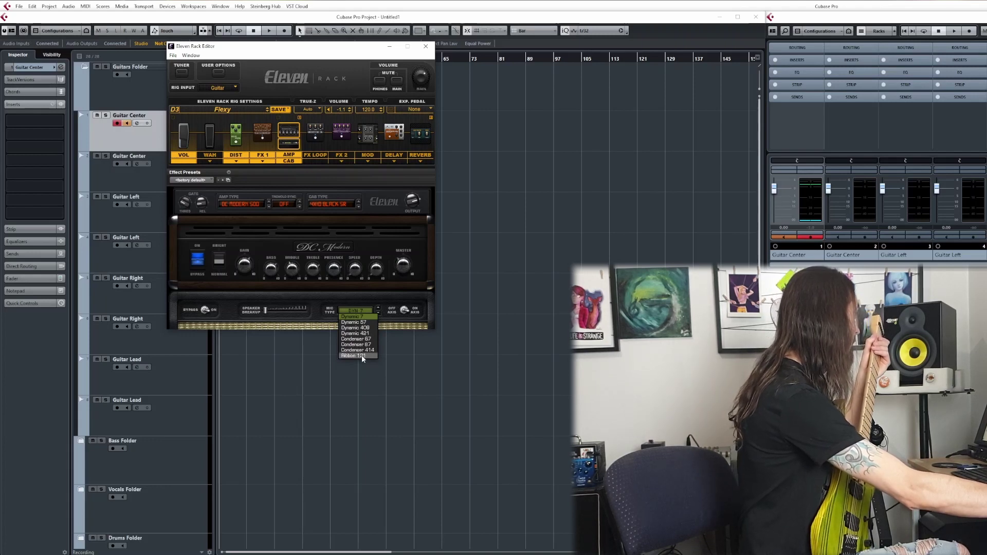
click(361, 322)
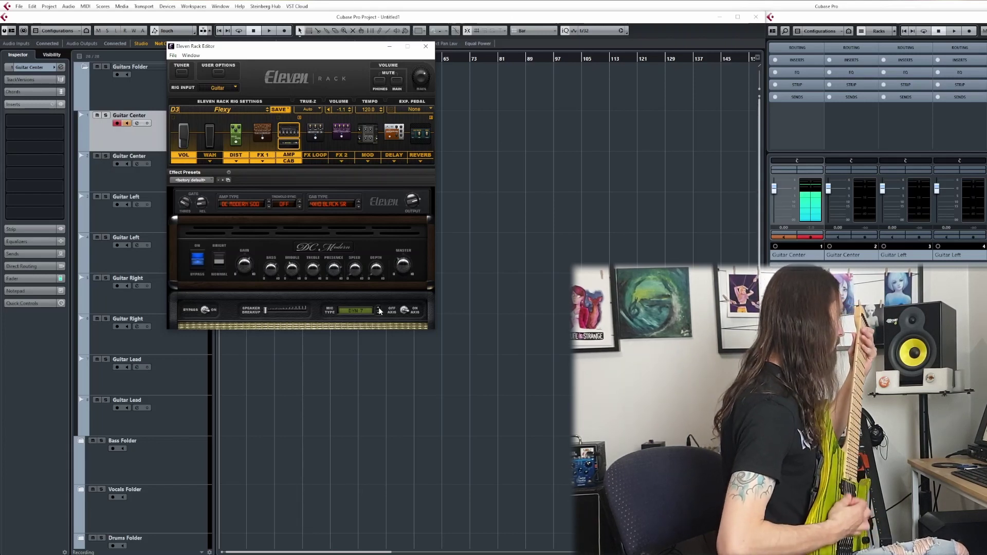
click(378, 307)
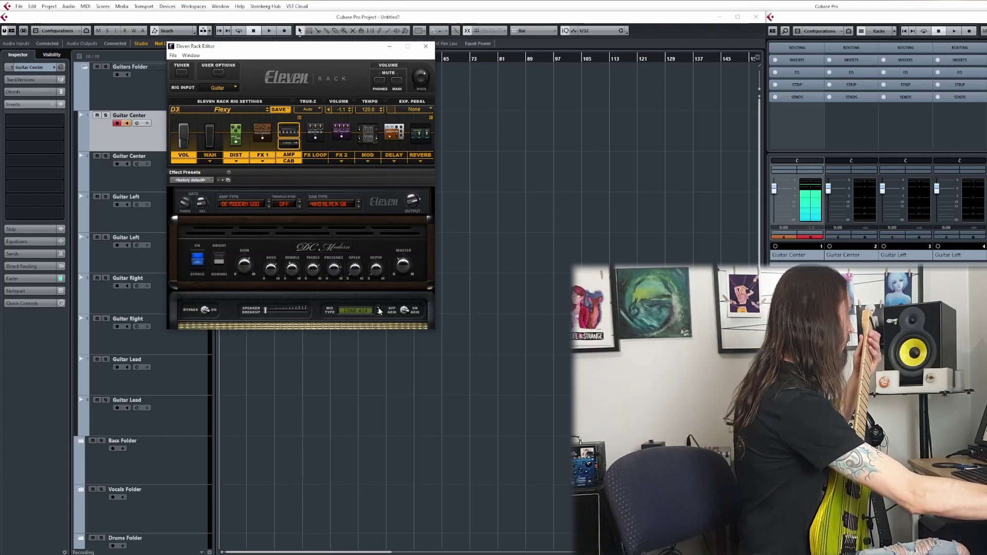
click(379, 310)
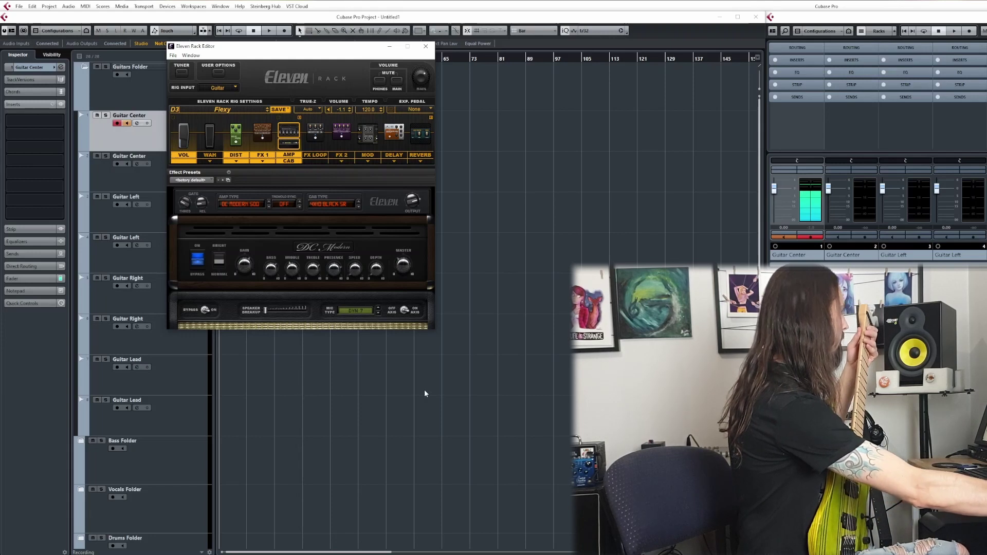
click(378, 308)
click(366, 310)
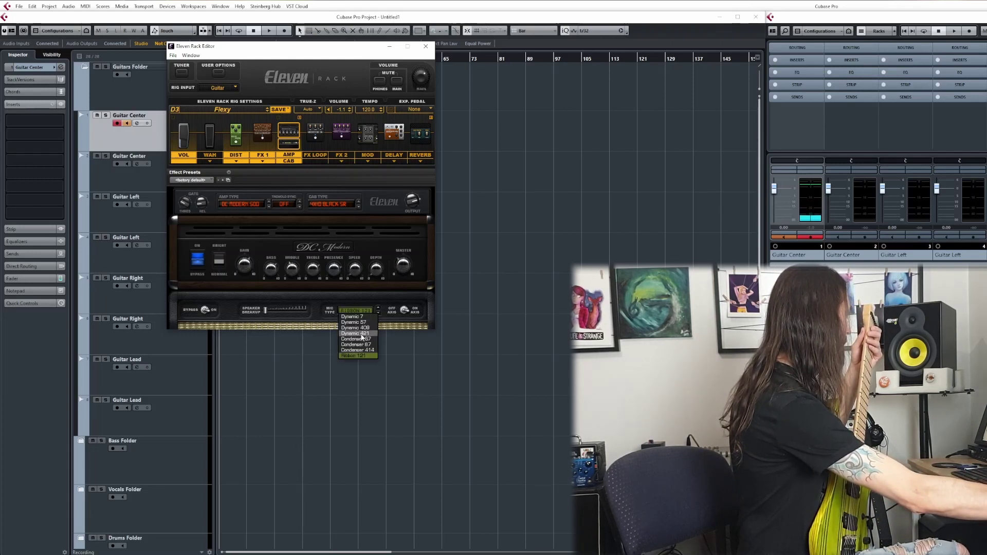
click(365, 323)
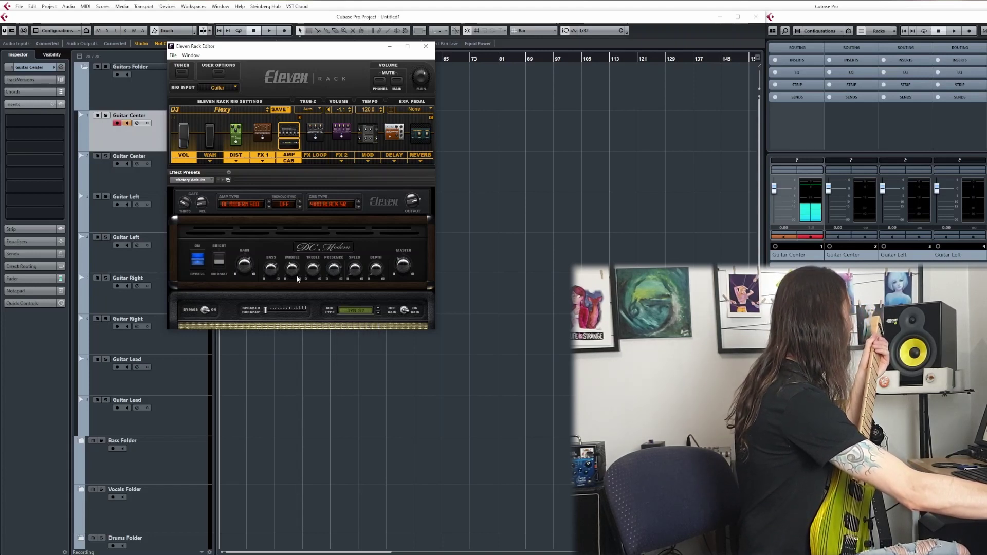
Step: Examine the FX Loop pedal, the Flanger in FX 2 and the alternative effects offered for FX 2
click(316, 139)
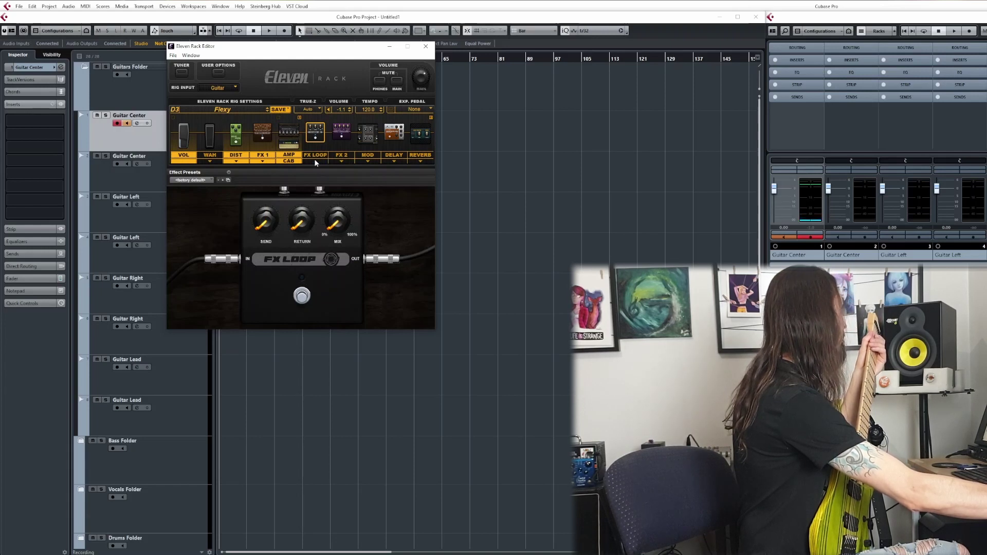
click(338, 133)
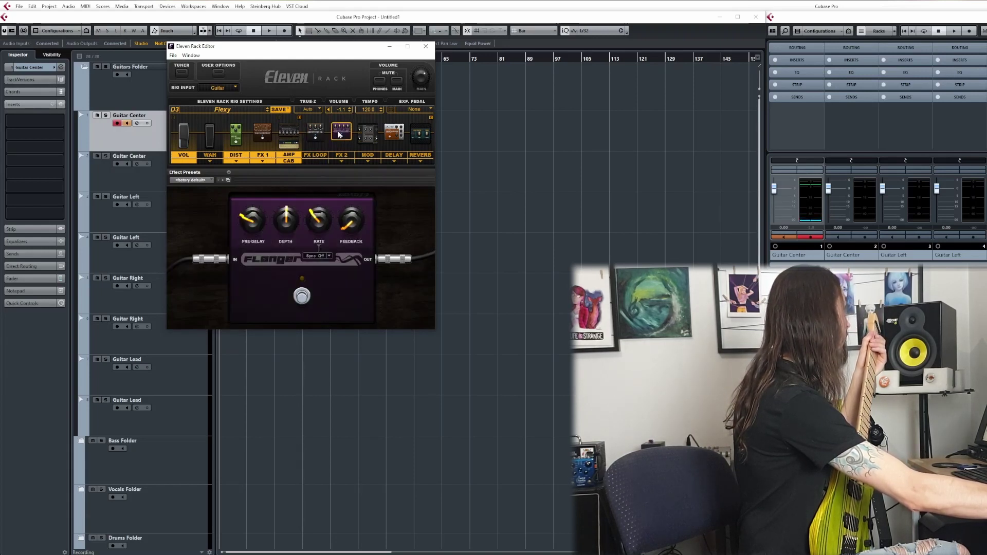
click(341, 160)
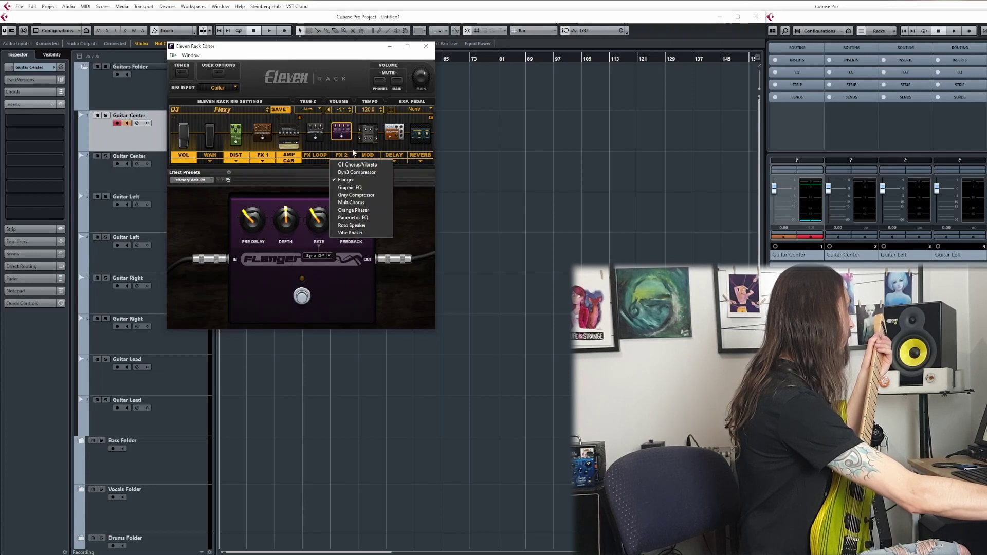
Step: Replace the Multi-Chorus in the MOD slot with the Flanger and finally with the Orange Phaser
click(364, 139)
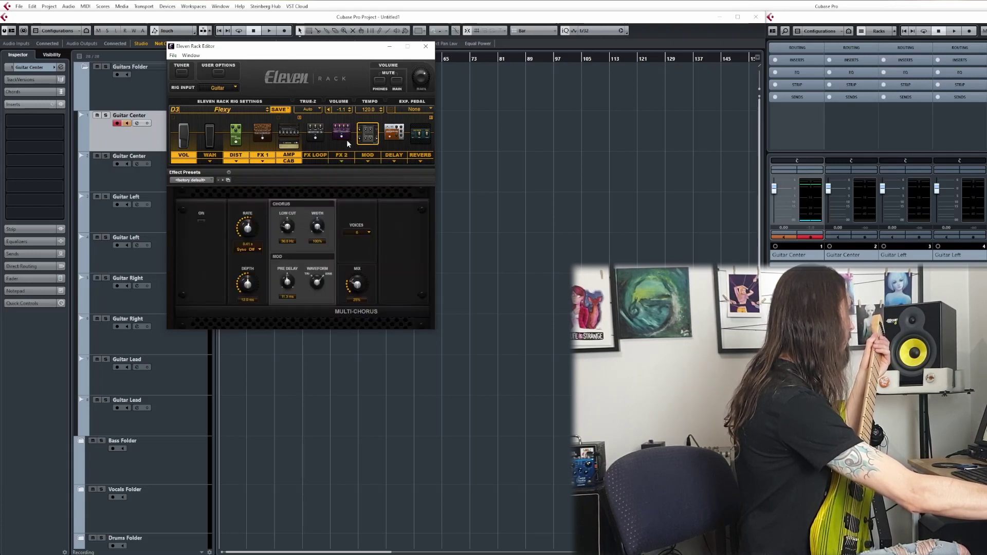
click(362, 162)
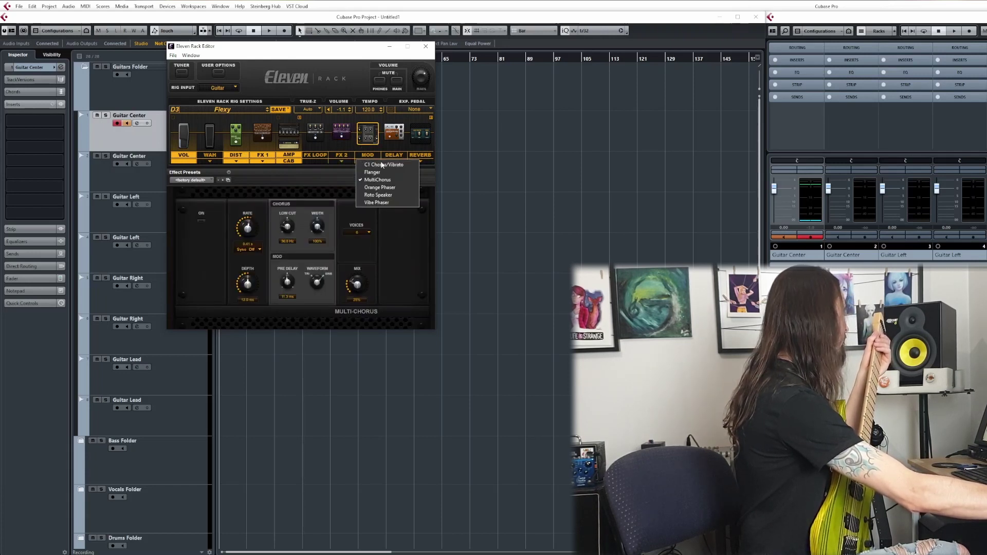
click(381, 172)
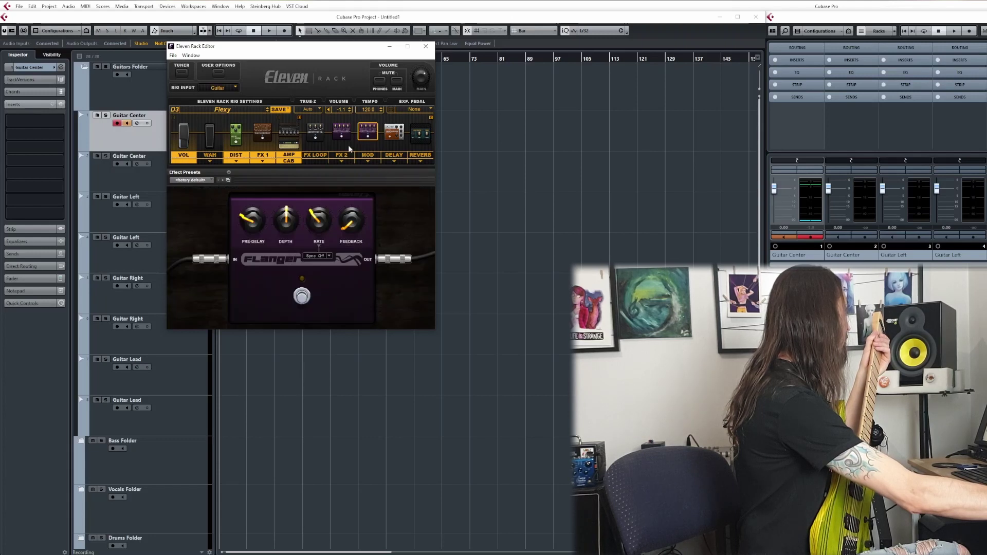
click(365, 161)
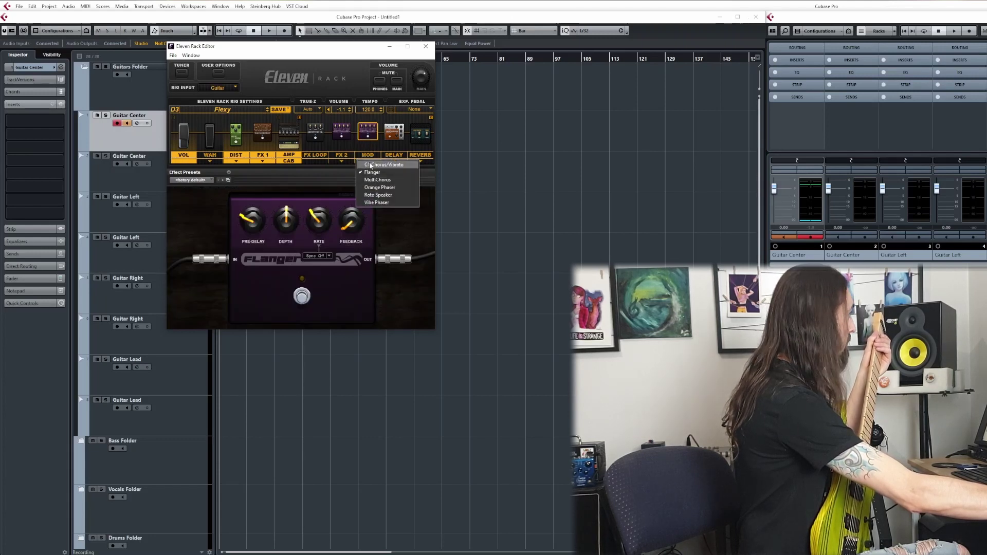
click(374, 187)
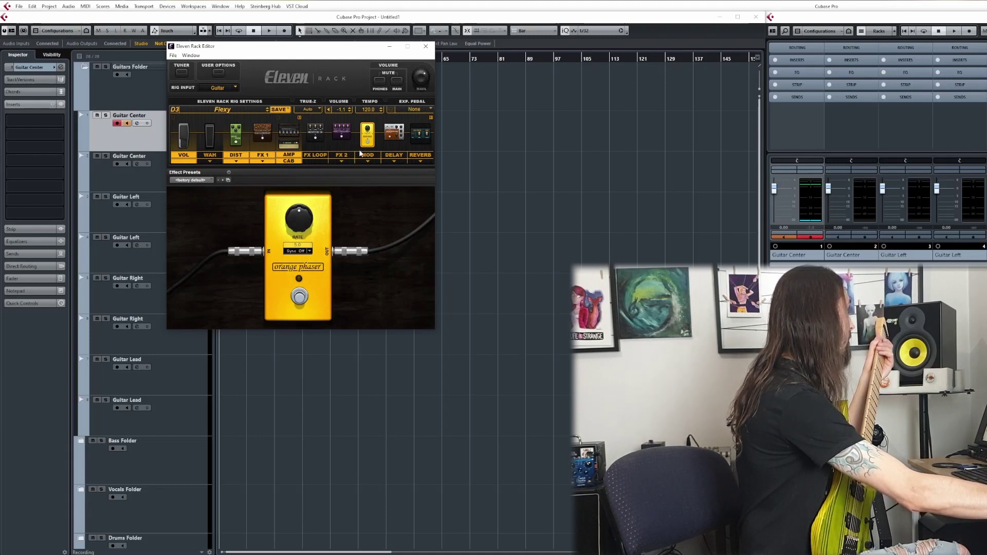
Step: Examine the BBD Delay and Eleven stereo reverb controls and the alternative delay and reverb types, returning to the Orange Phaser
click(395, 153)
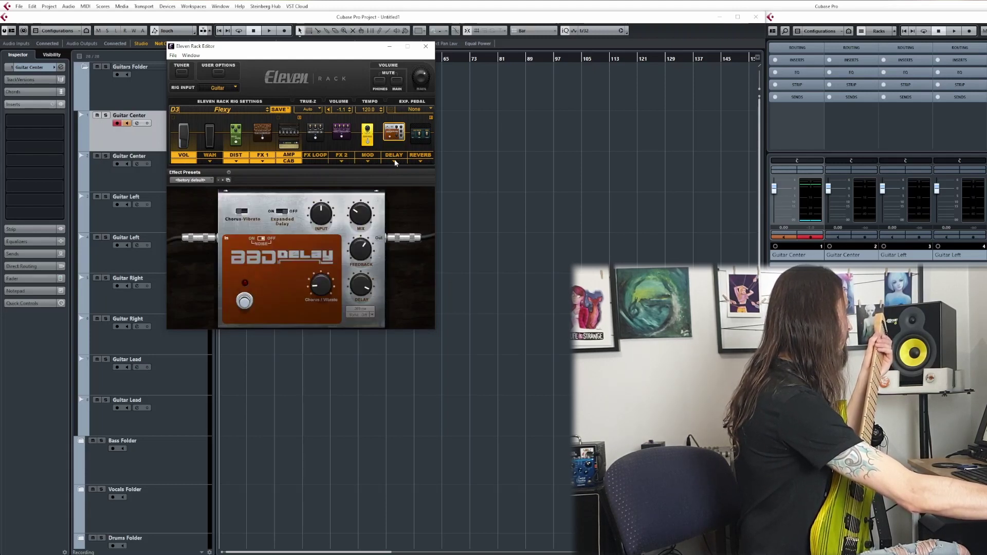
click(394, 161)
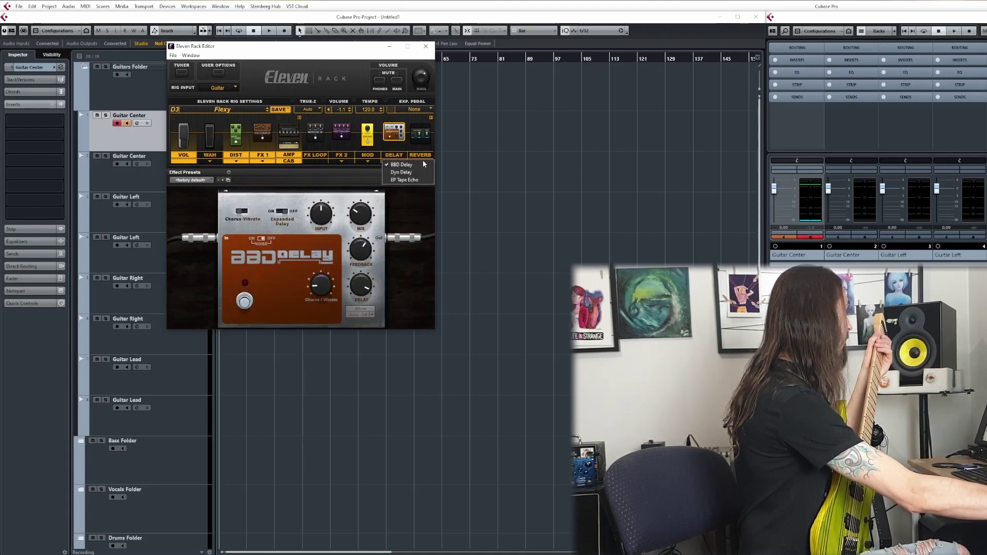
click(391, 150)
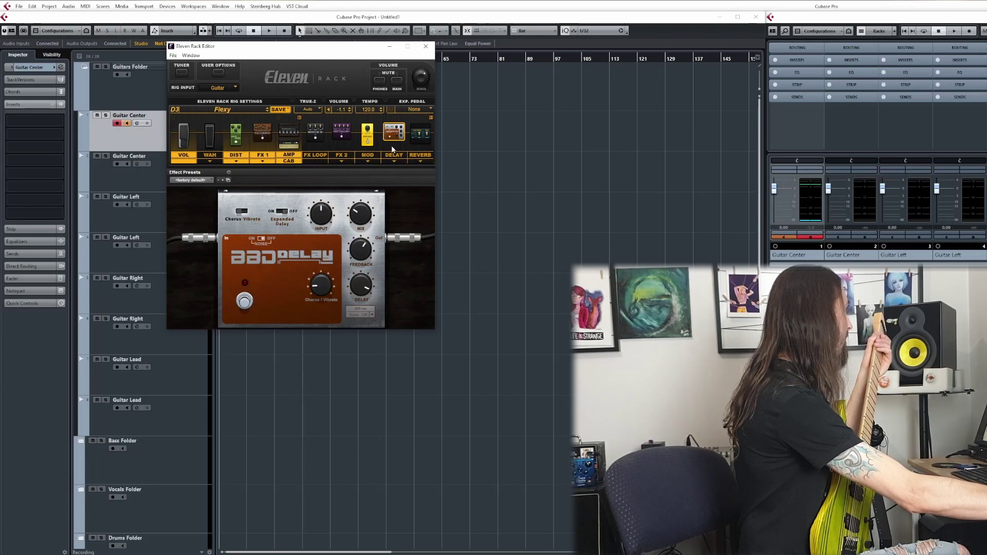
click(418, 161)
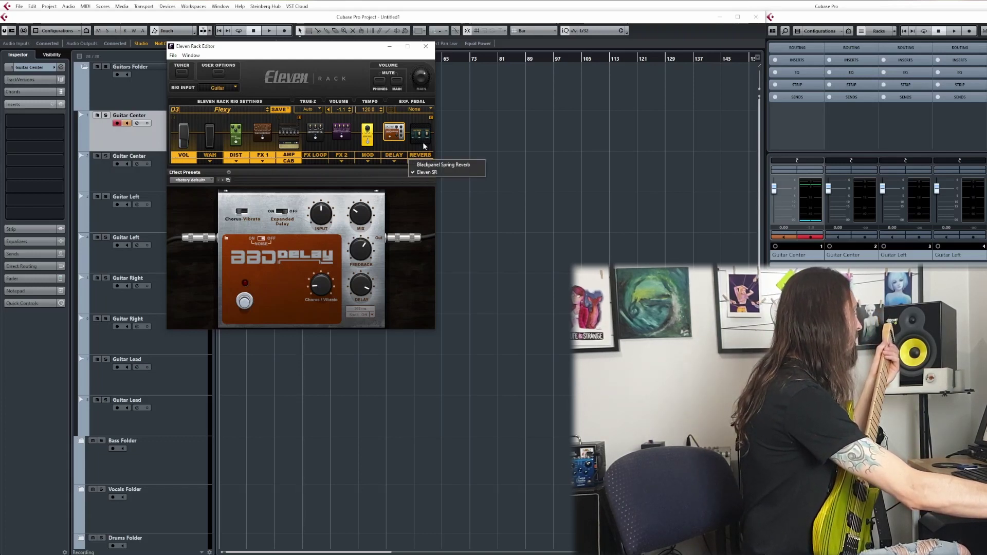
click(421, 137)
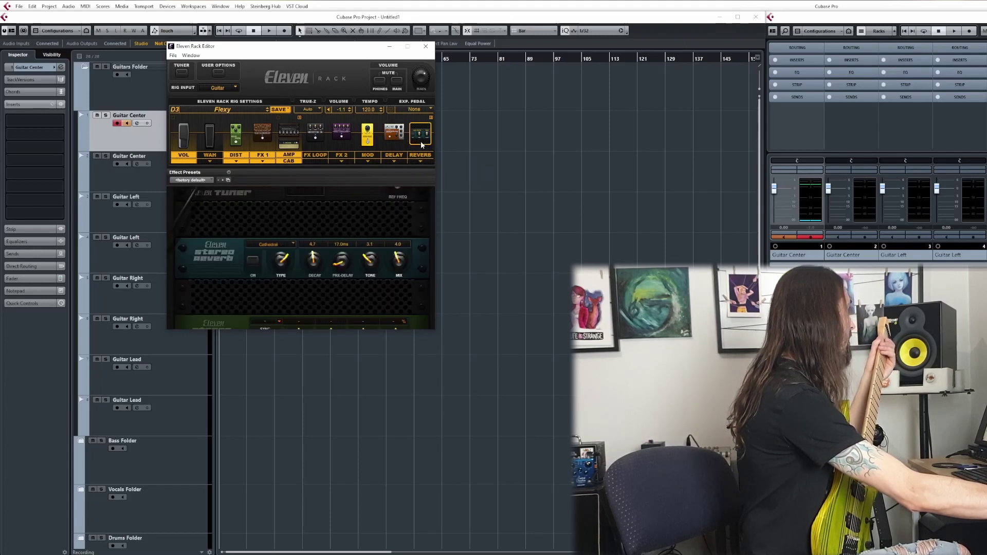
click(390, 138)
click(368, 138)
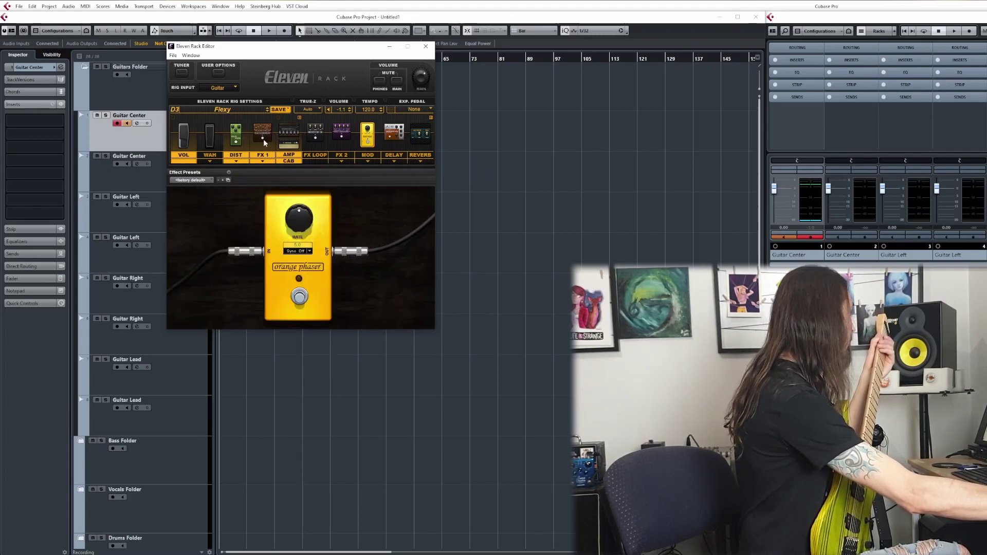
Step: Review the Green JRC Overdrive and bypass the Graphic EQ in FX 1
click(235, 133)
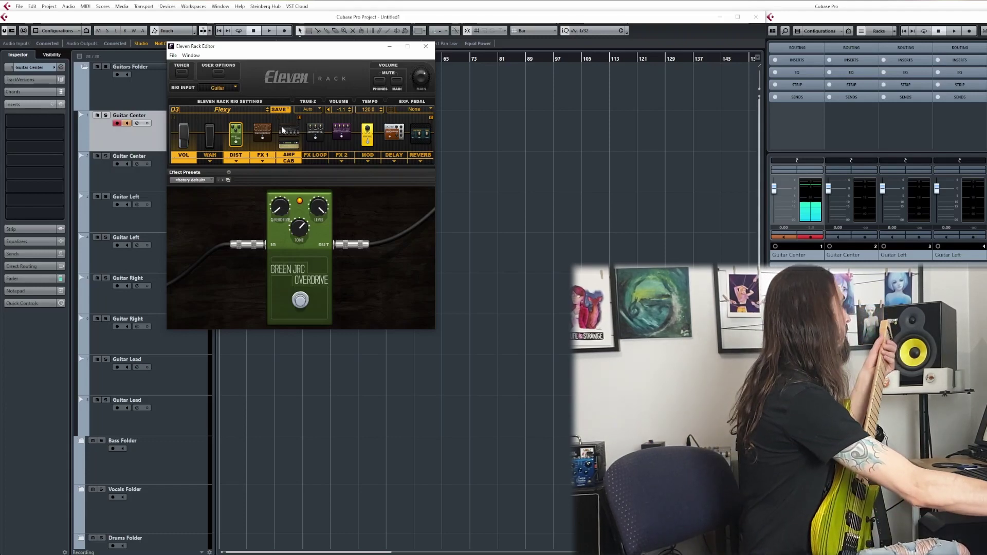
click(267, 135)
click(302, 297)
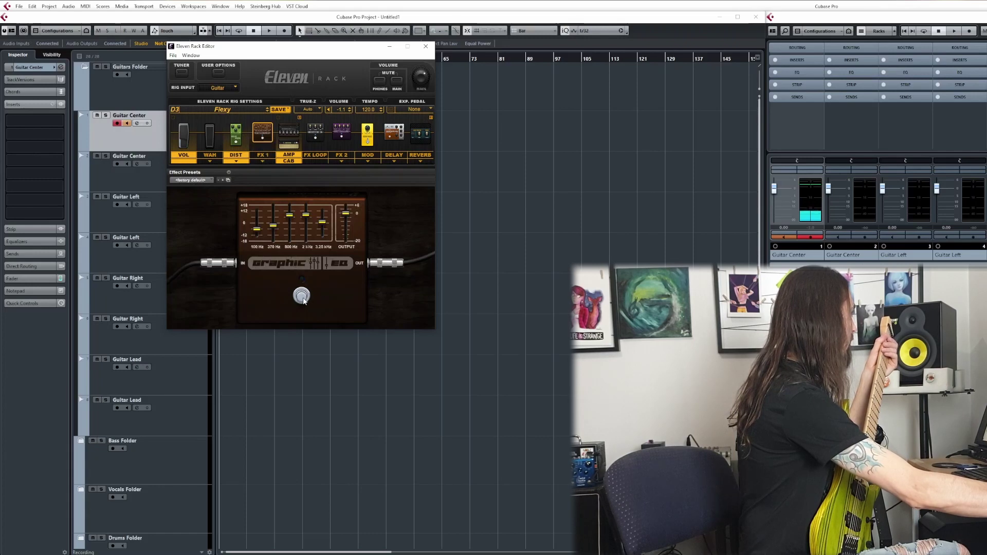